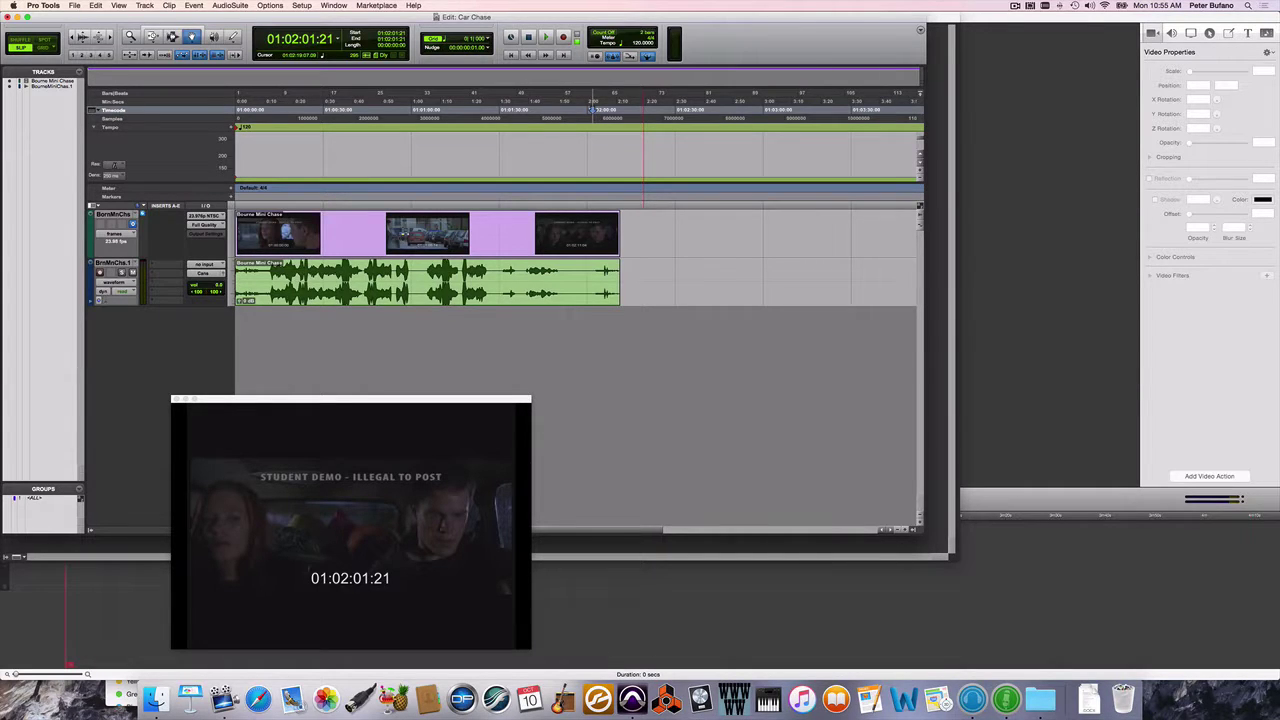
- Move the video window up and to the right, and return the playhead to 01:00:12:10
{"action": "left_click_drag", "start_coordinate": [351, 399], "coordinate": [469, 350]}
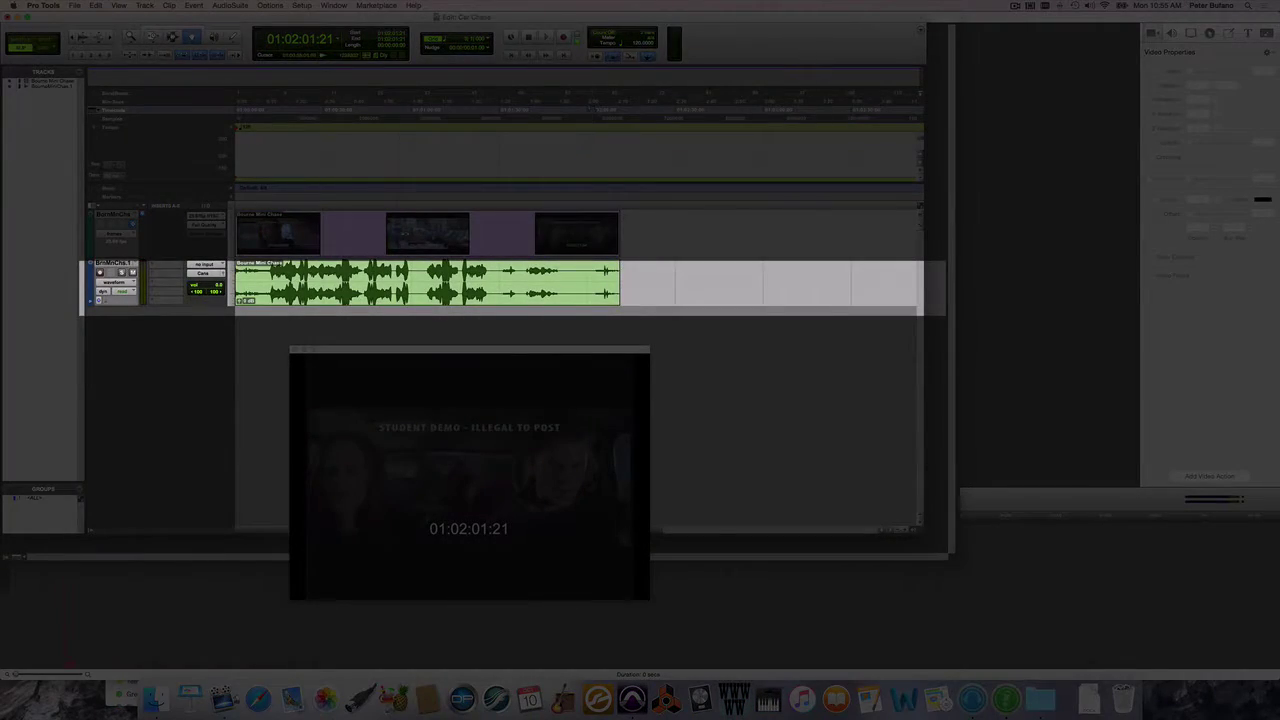
{"action": "key", "text": "KP_1"}
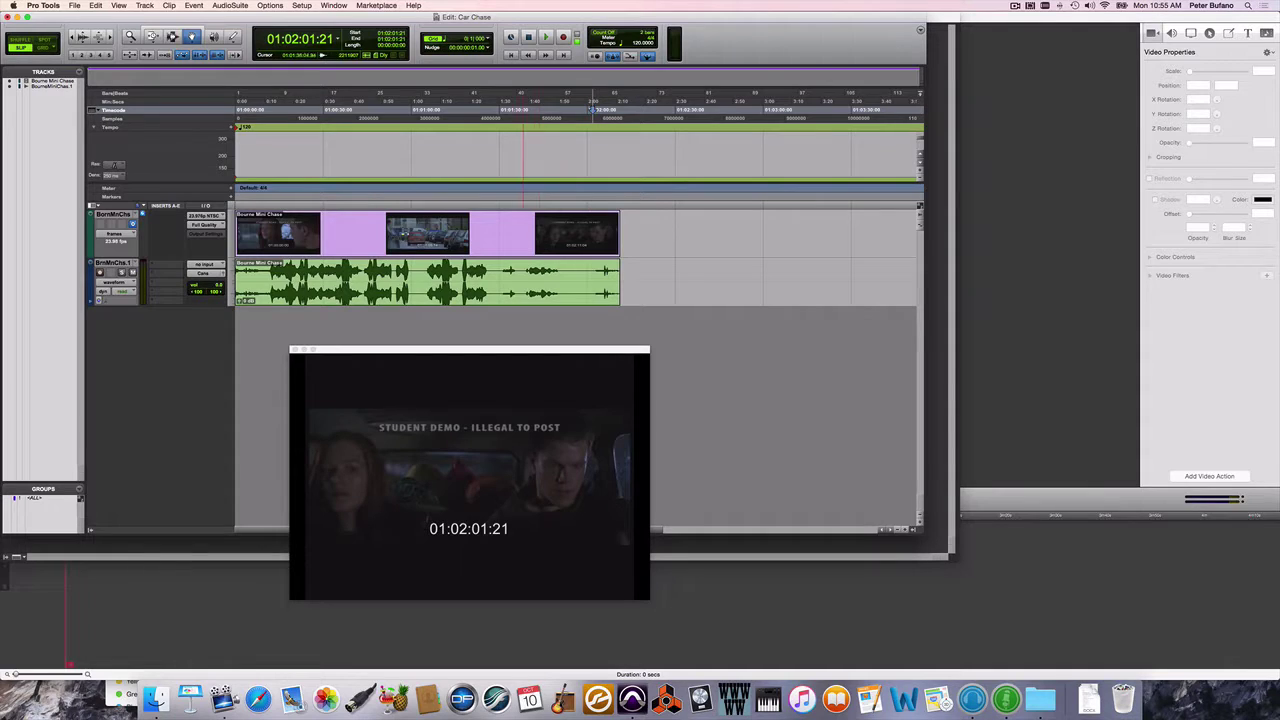
- Select the video and audio tracks together and keep the Main Counter in Timecode
{"action": "left_click", "coordinate": [113, 262], "text": "shift"}
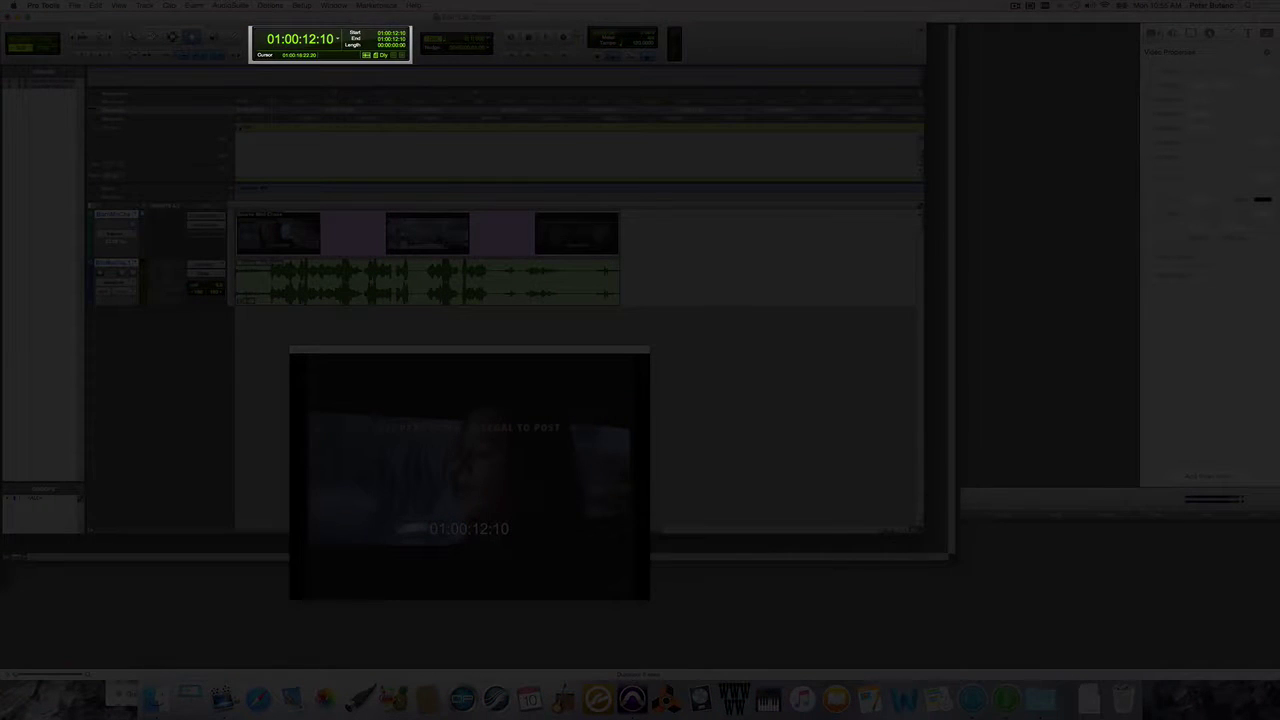
{"action": "left_click", "coordinate": [338, 39]}
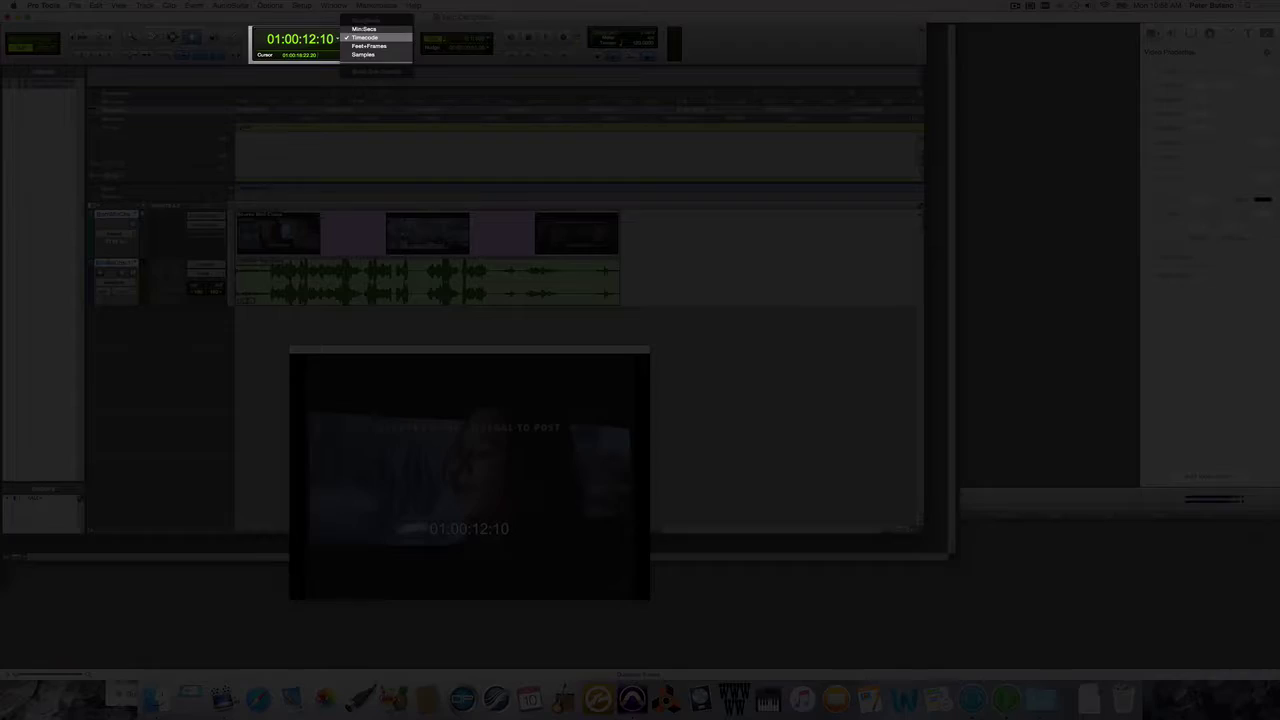
{"action": "left_click", "coordinate": [365, 37]}
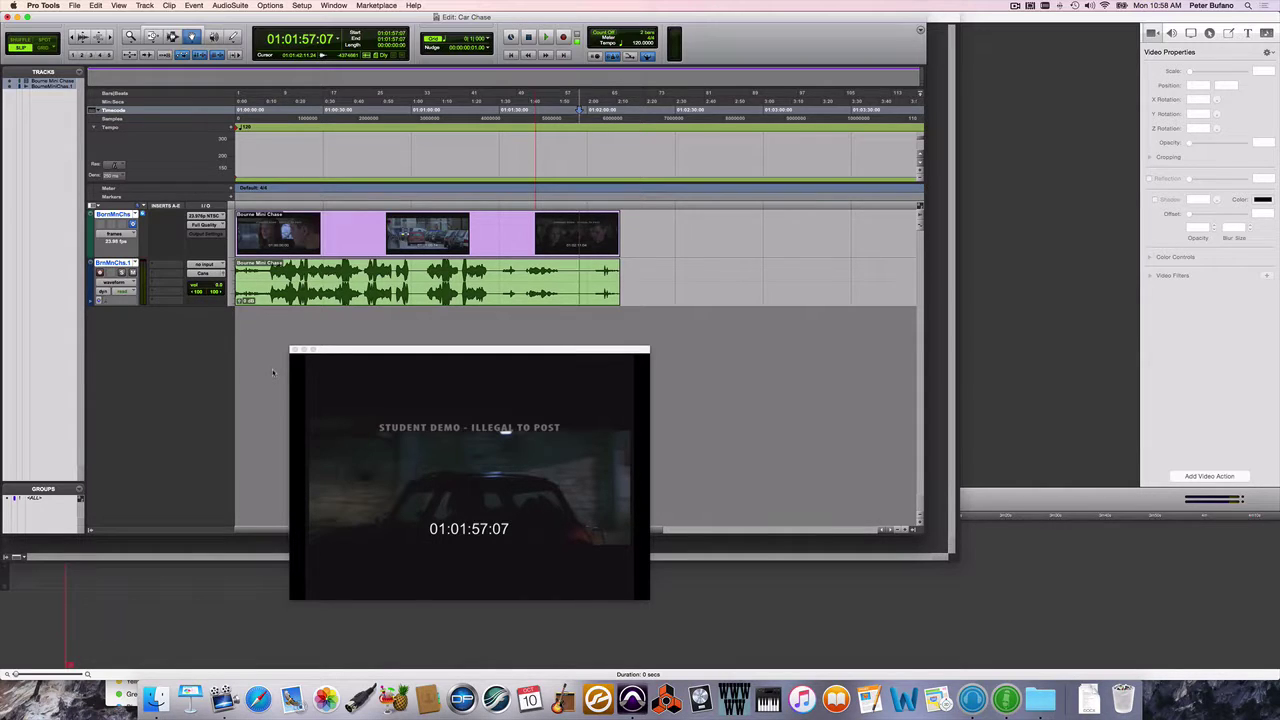
- Open Memory Locations, shift it left, and set the playhead to 01:00:04:21
{"action": "key", "text": "super+5"}
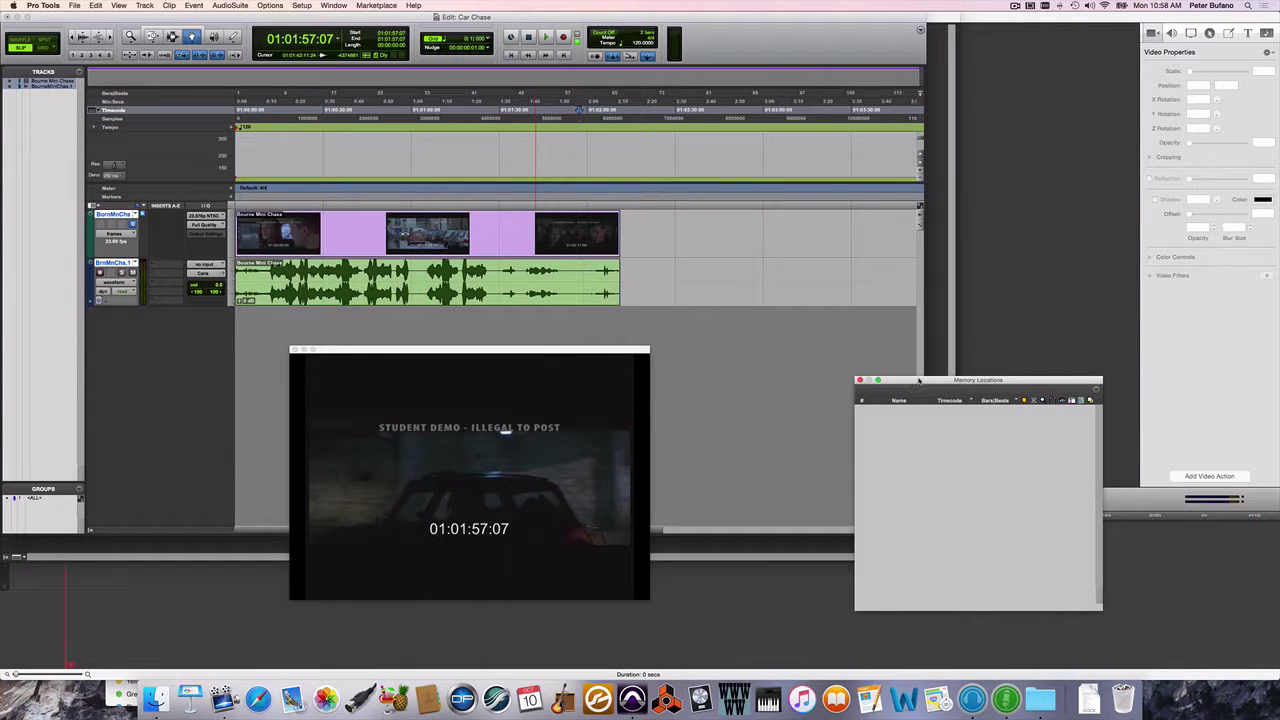
{"action": "left_click_drag", "start_coordinate": [902, 381], "coordinate": [730, 381]}
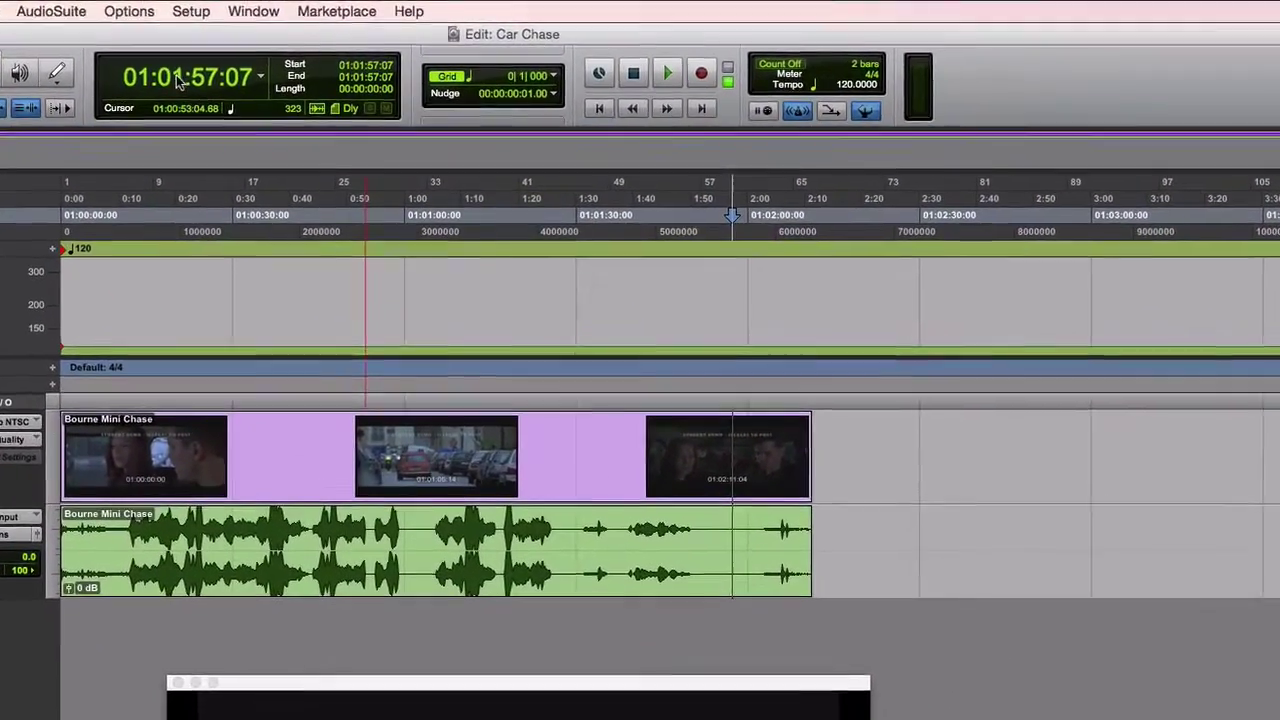
{"action": "left_click", "coordinate": [197, 74]}
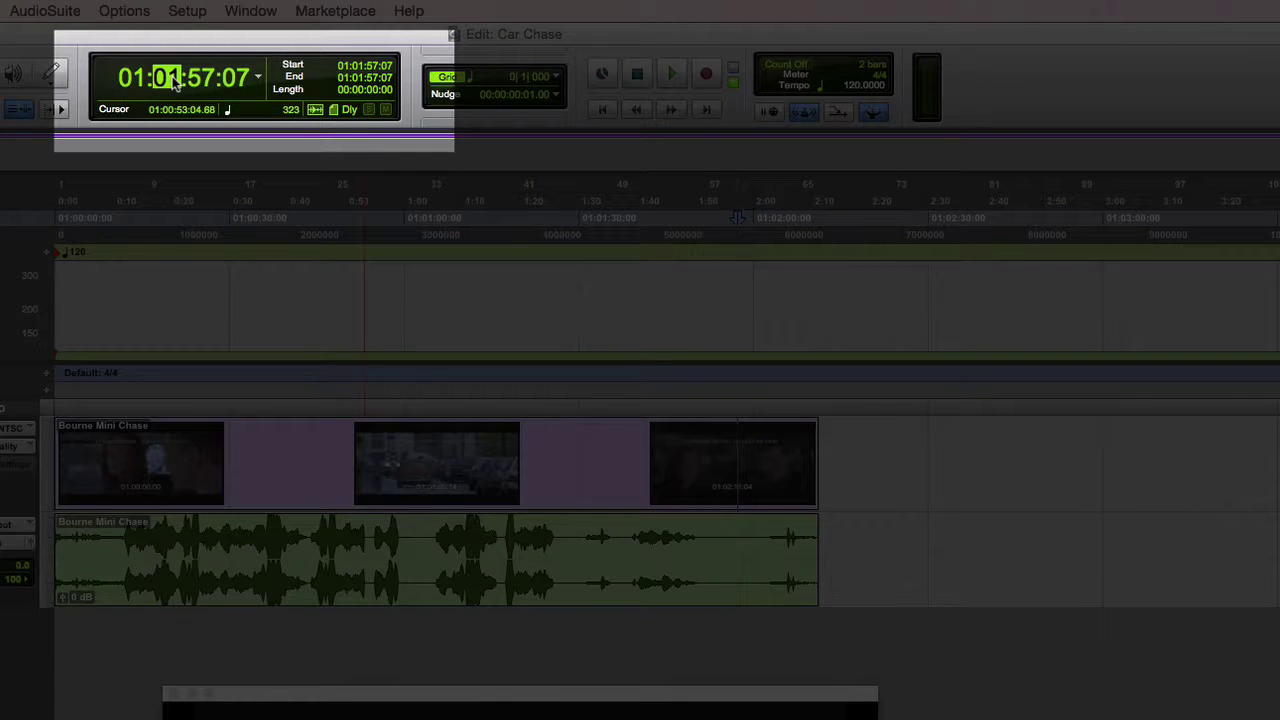
{"action": "type", "text": "00"}
{"action": "key", "text": "Right"}
{"action": "type", "text": "4"}
{"action": "key", "text": "Right"}
{"action": "type", "text": "21"}
{"action": "key", "text": "Return"}
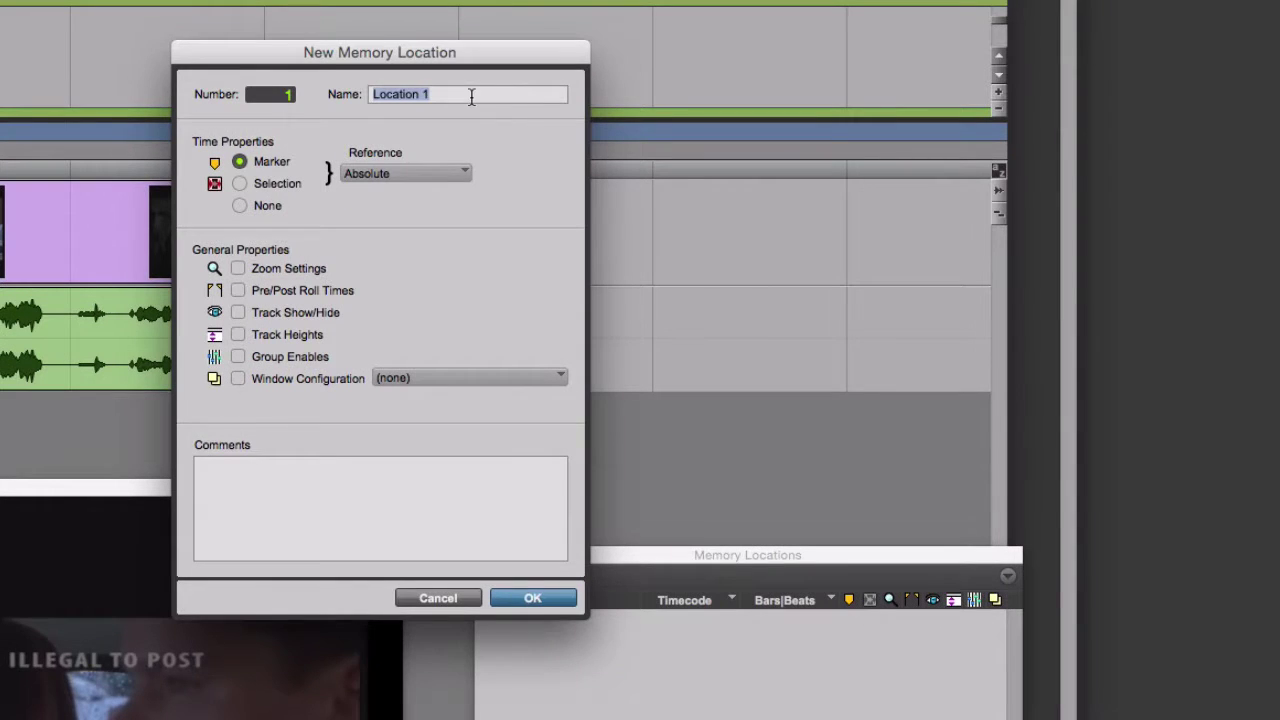
- Create marker 1 named MX IN with an Absolute reference
{"action": "type", "text": "MX IN"}
{"action": "left_click", "coordinate": [427, 174]}
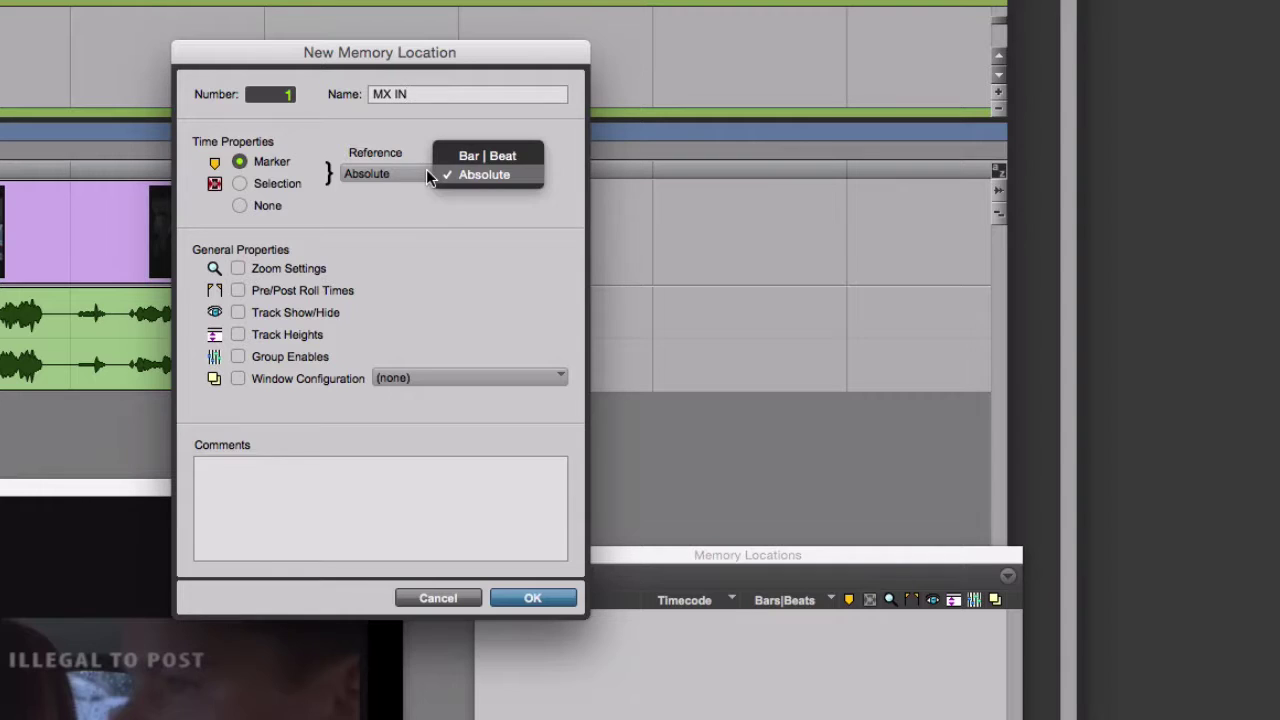
{"action": "left_click", "coordinate": [501, 174]}
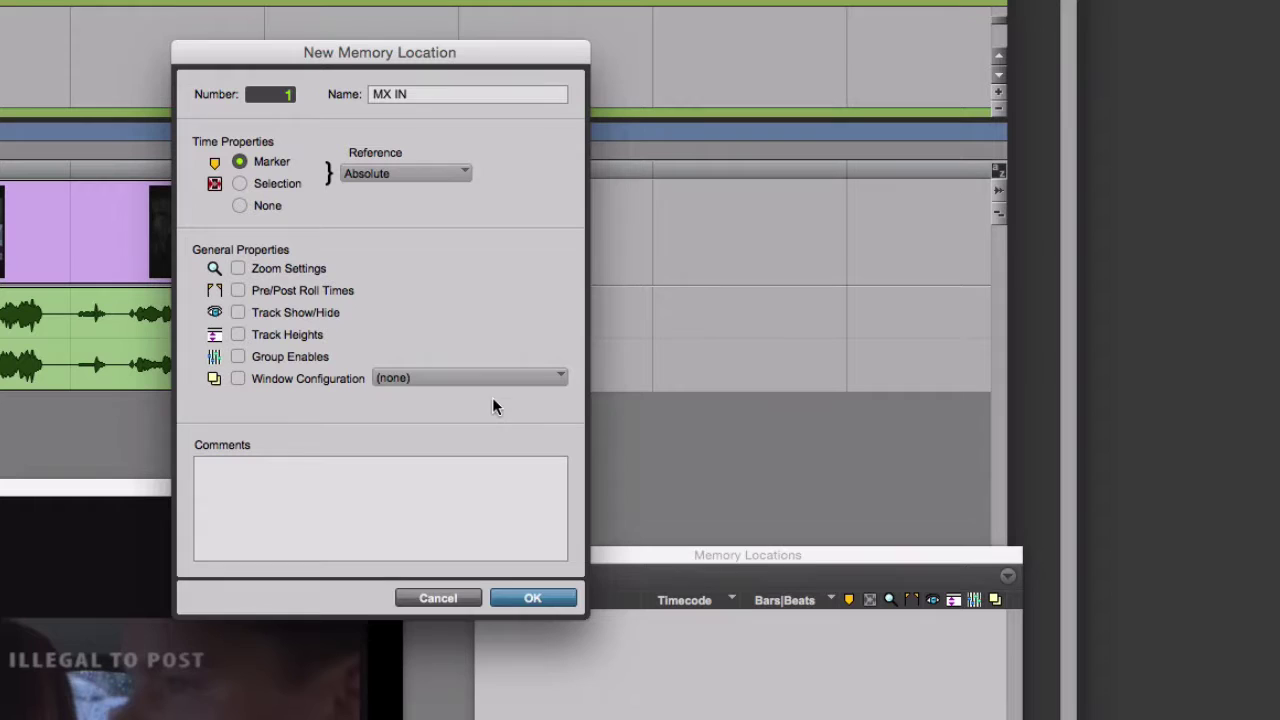
{"action": "left_click", "coordinate": [532, 598]}
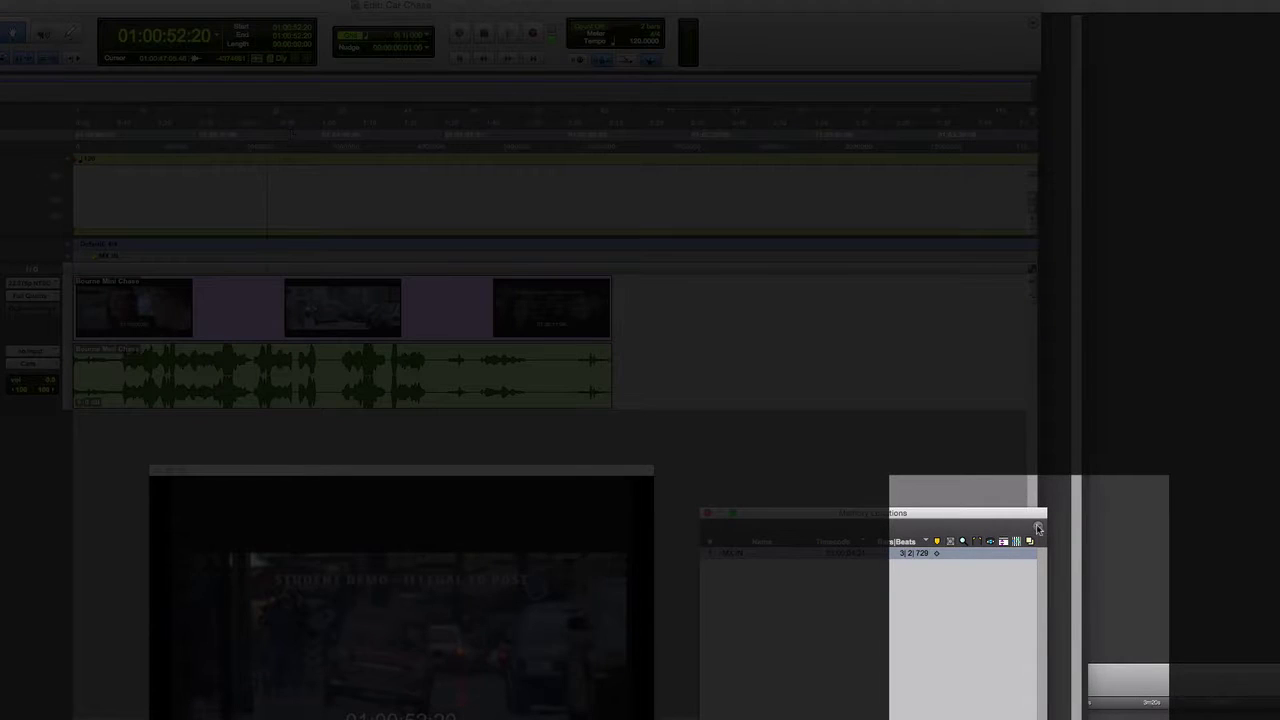
- Create marker 2 'Car on Sidewalk' at 01:00:52:20 with an Absolute reference
{"action": "left_click", "coordinate": [1038, 528]}
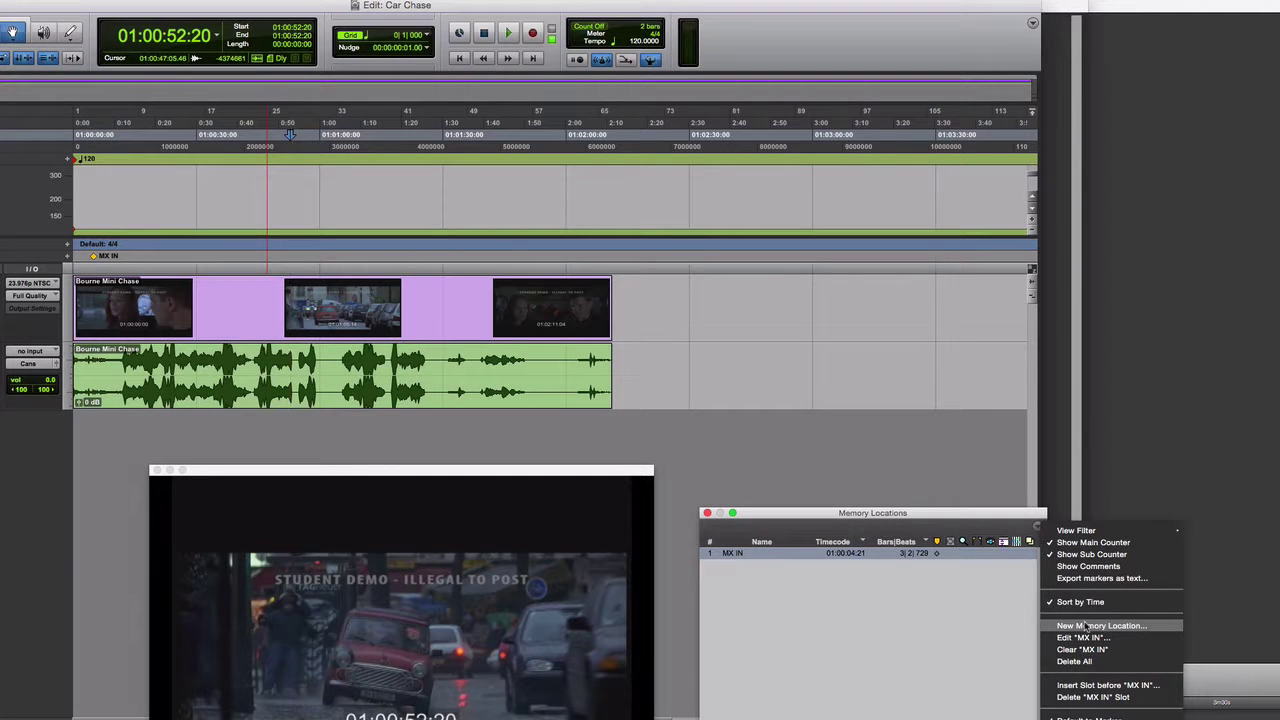
{"action": "left_click", "coordinate": [1087, 626]}
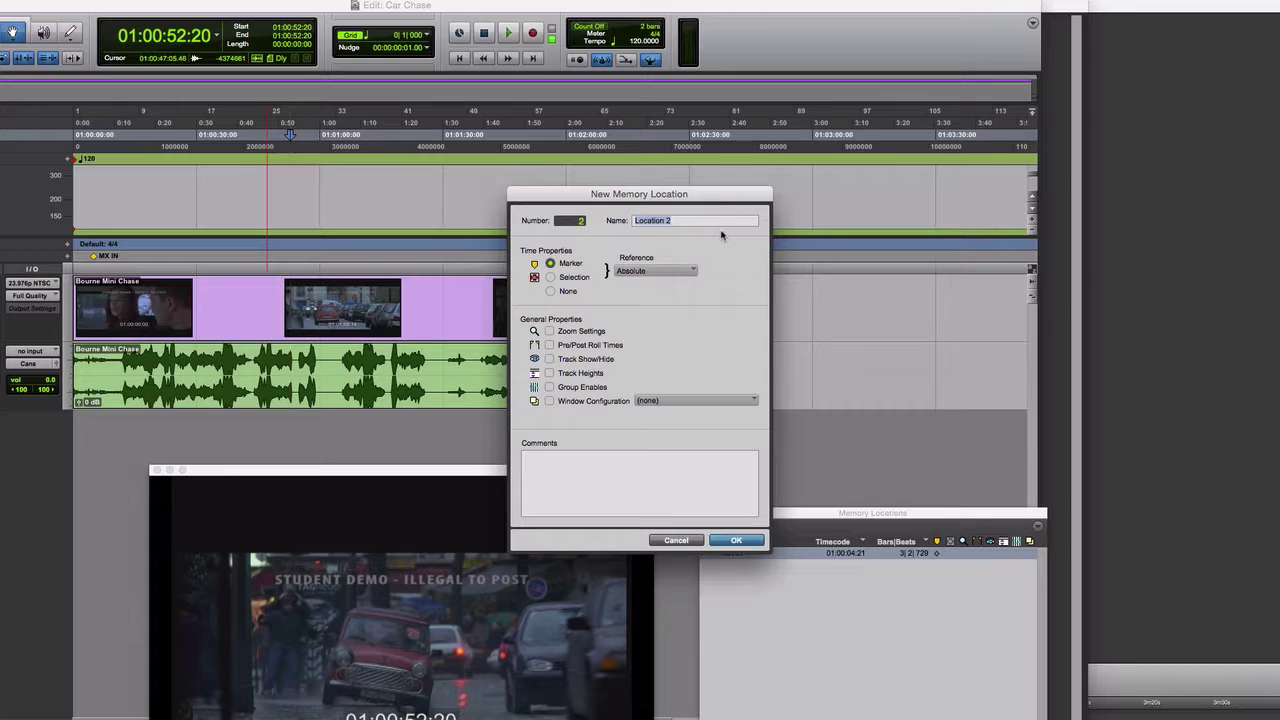
{"action": "type", "text": "Car on Sidewalk"}
{"action": "left_click", "coordinate": [656, 272]}
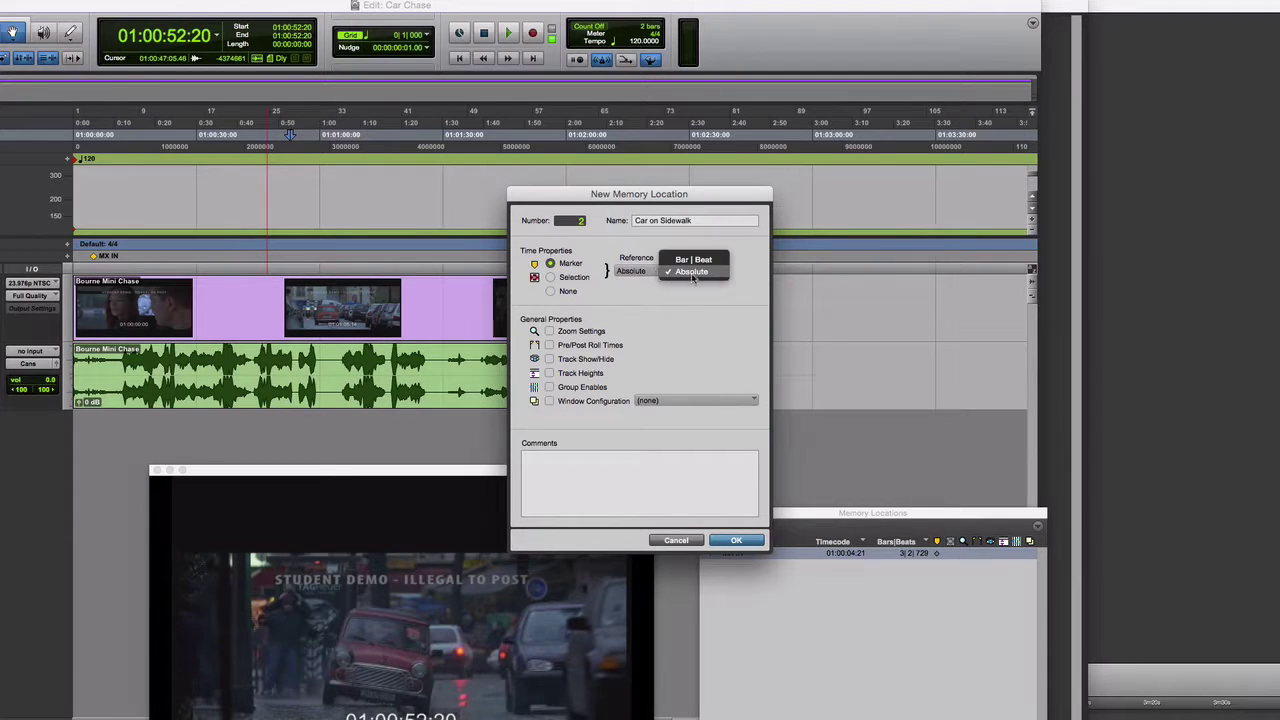
{"action": "left_click", "coordinate": [692, 274]}
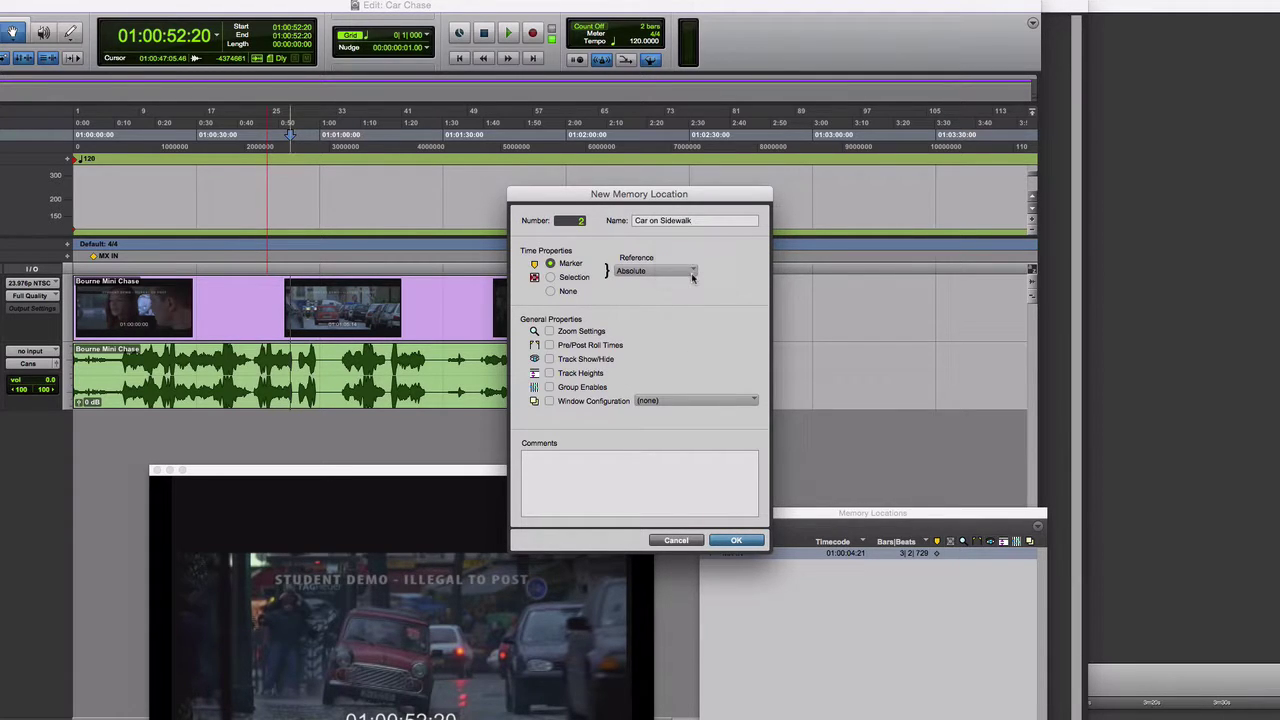
{"action": "left_click", "coordinate": [735, 541]}
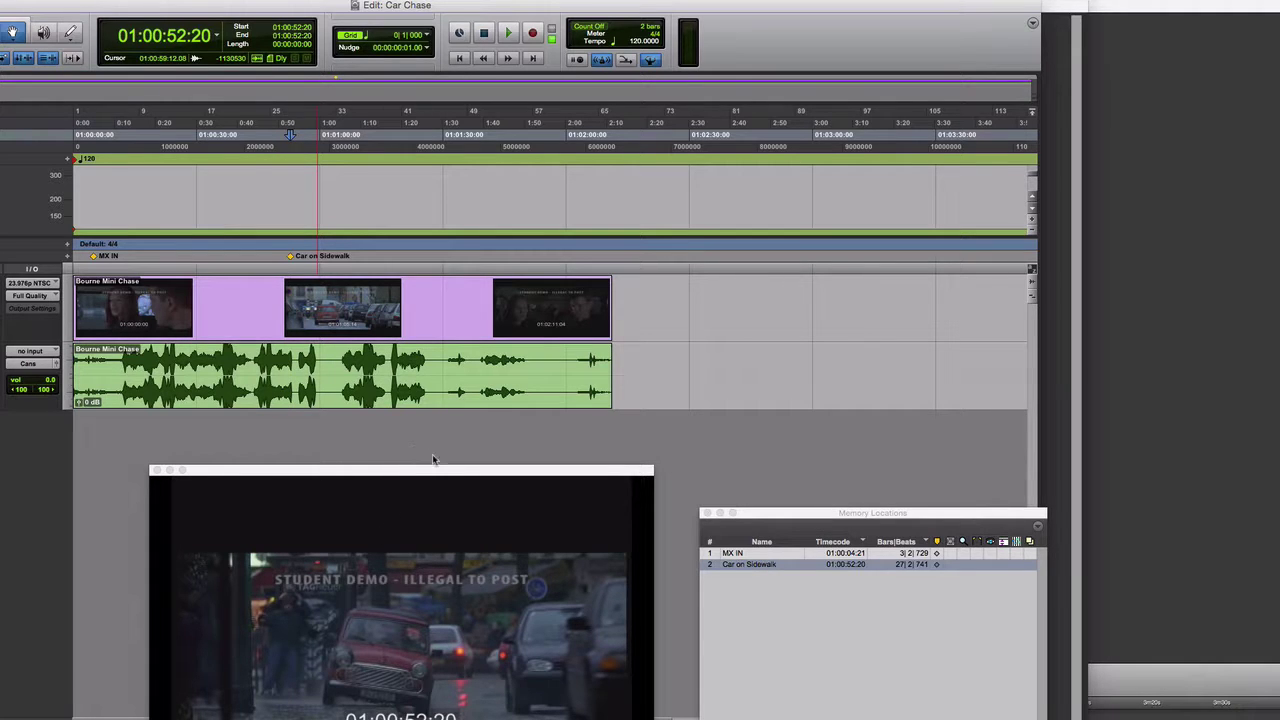
- Move the playhead to 01:01:18:05
{"action": "left_click", "coordinate": [150, 37]}
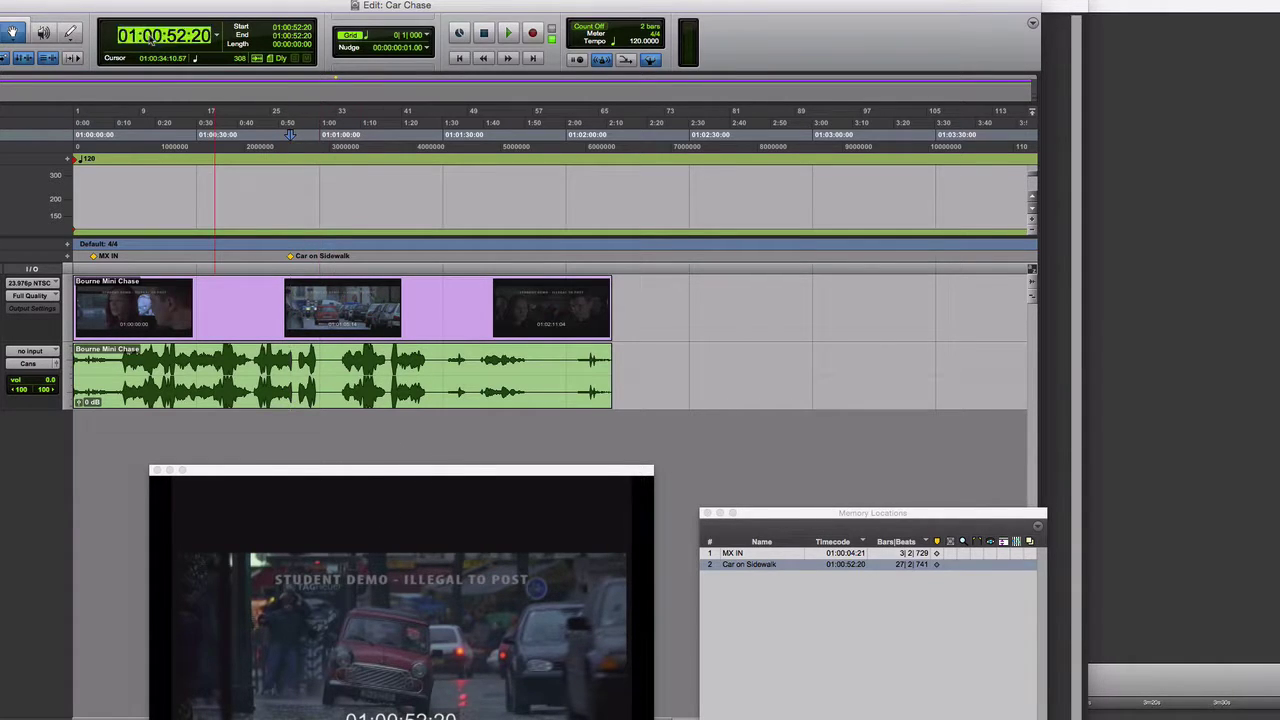
{"action": "type", "text": "1:"}
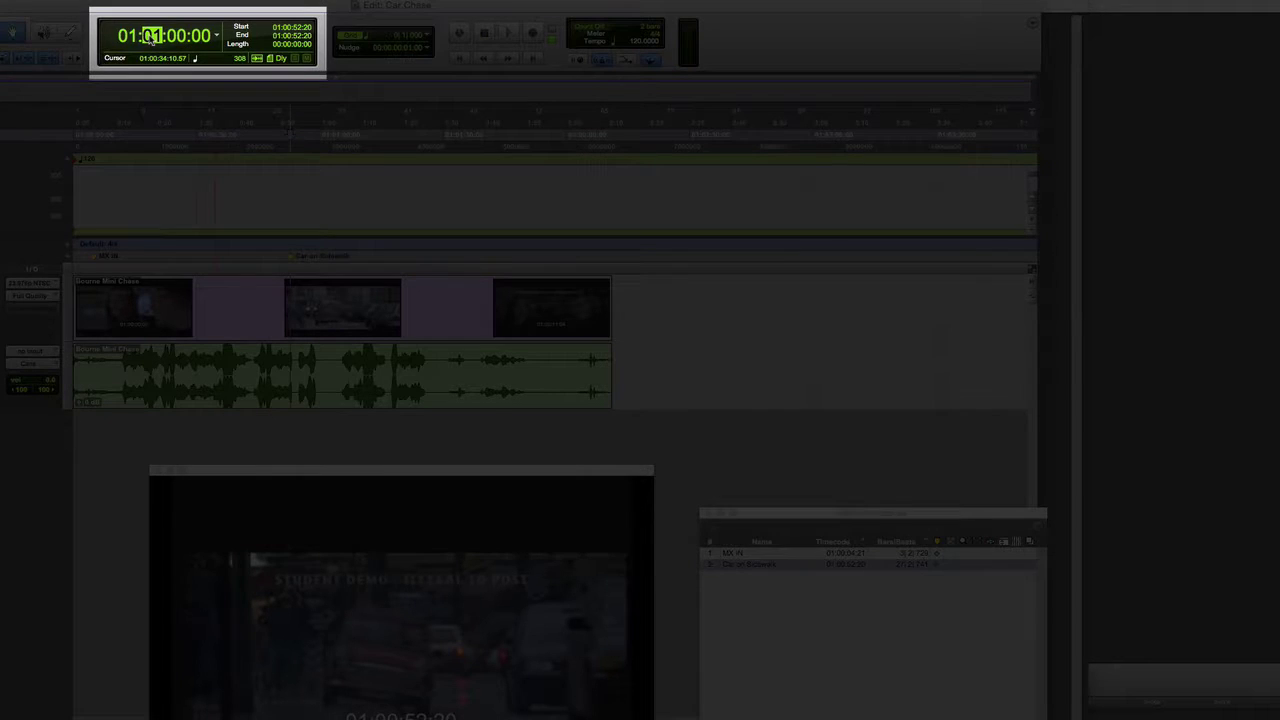
{"action": "key", "text": "Right"}
{"action": "type", "text": "18"}
{"action": "key", "text": "Right"}
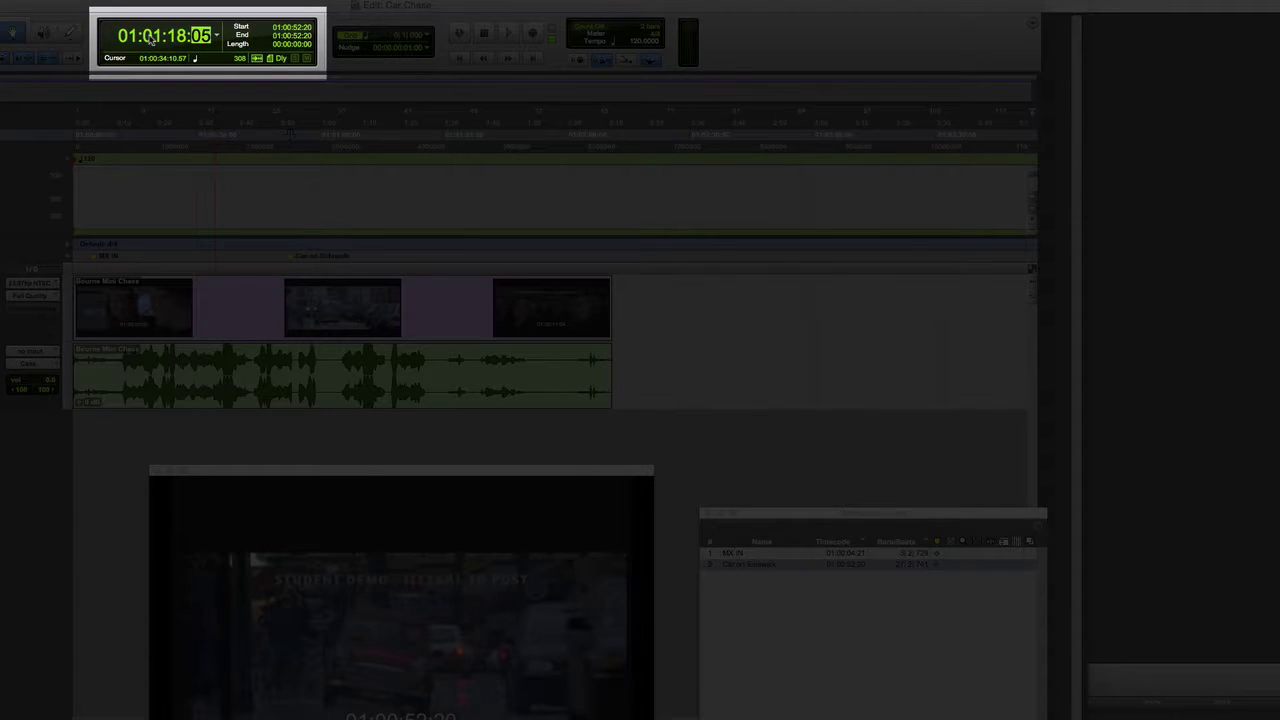
{"action": "type", "text": "05"}
{"action": "key", "text": "Return"}
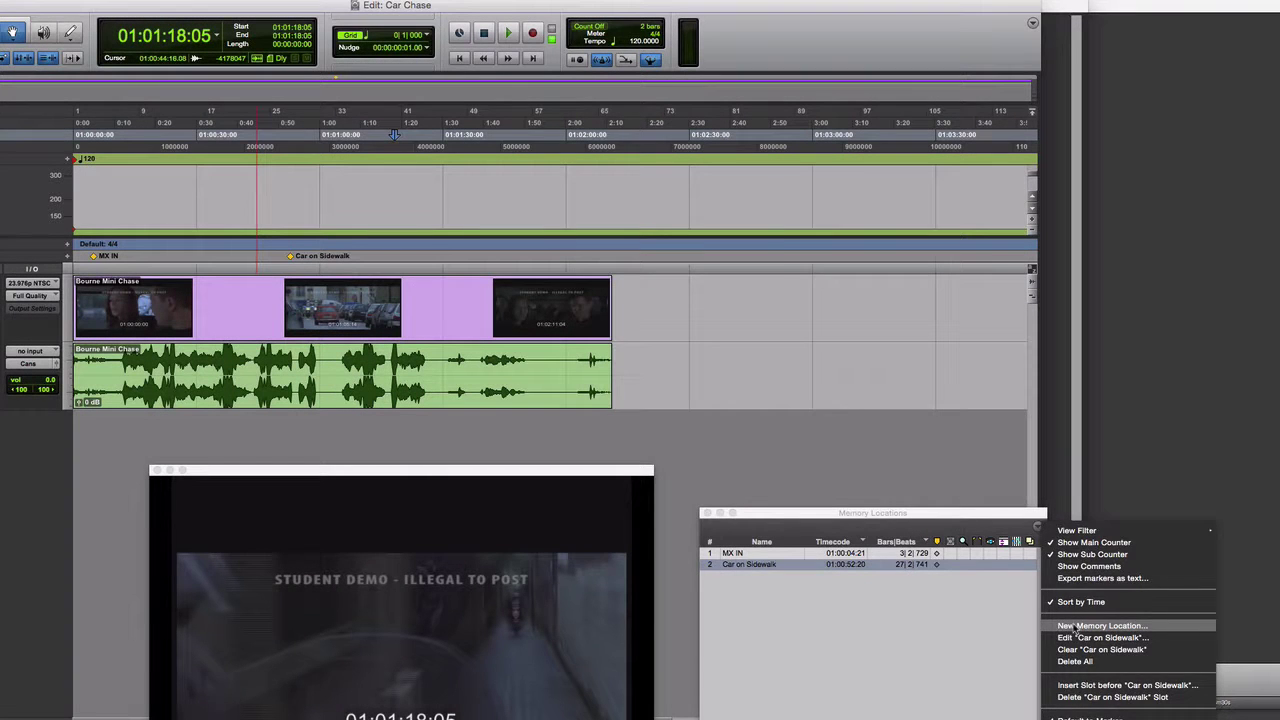
- Create marker 3 'Cops Chase car' there with an Absolute reference
{"action": "left_click", "coordinate": [1075, 626]}
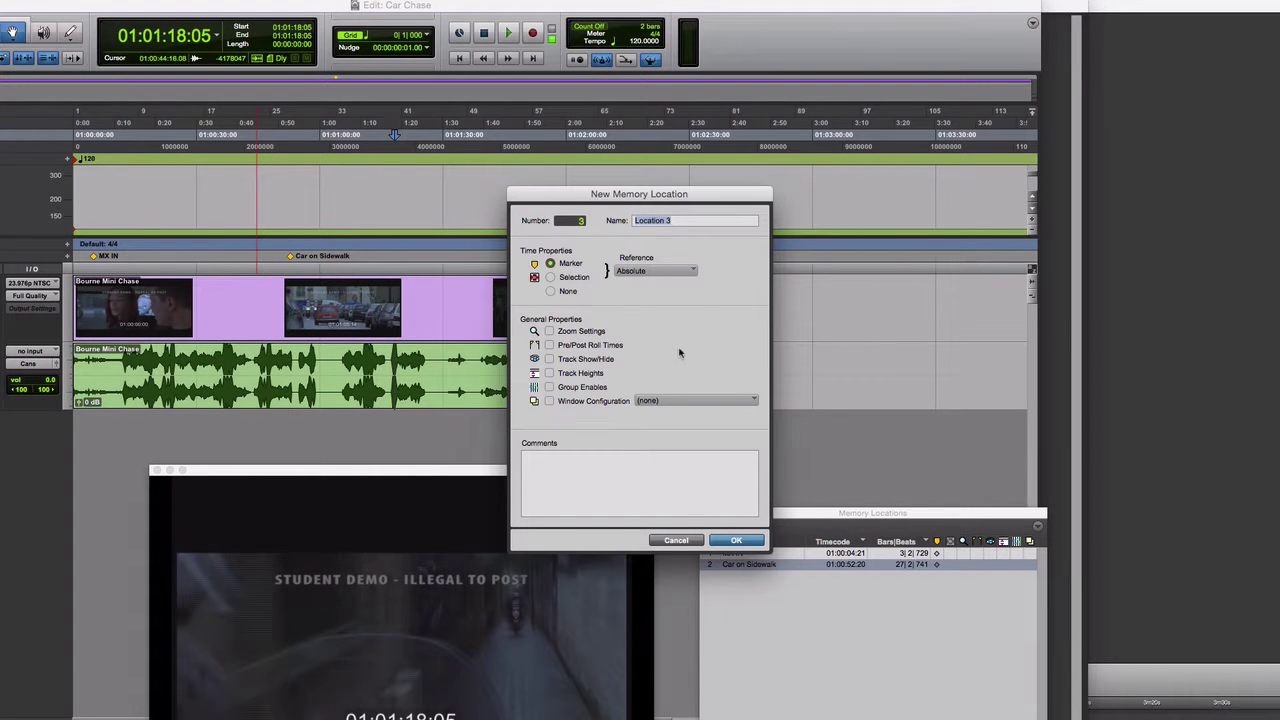
{"action": "type", "text": "Cops Chase car"}
{"action": "left_click", "coordinate": [652, 271]}
{"action": "left_click", "coordinate": [655, 274]}
{"action": "left_click", "coordinate": [736, 540]}
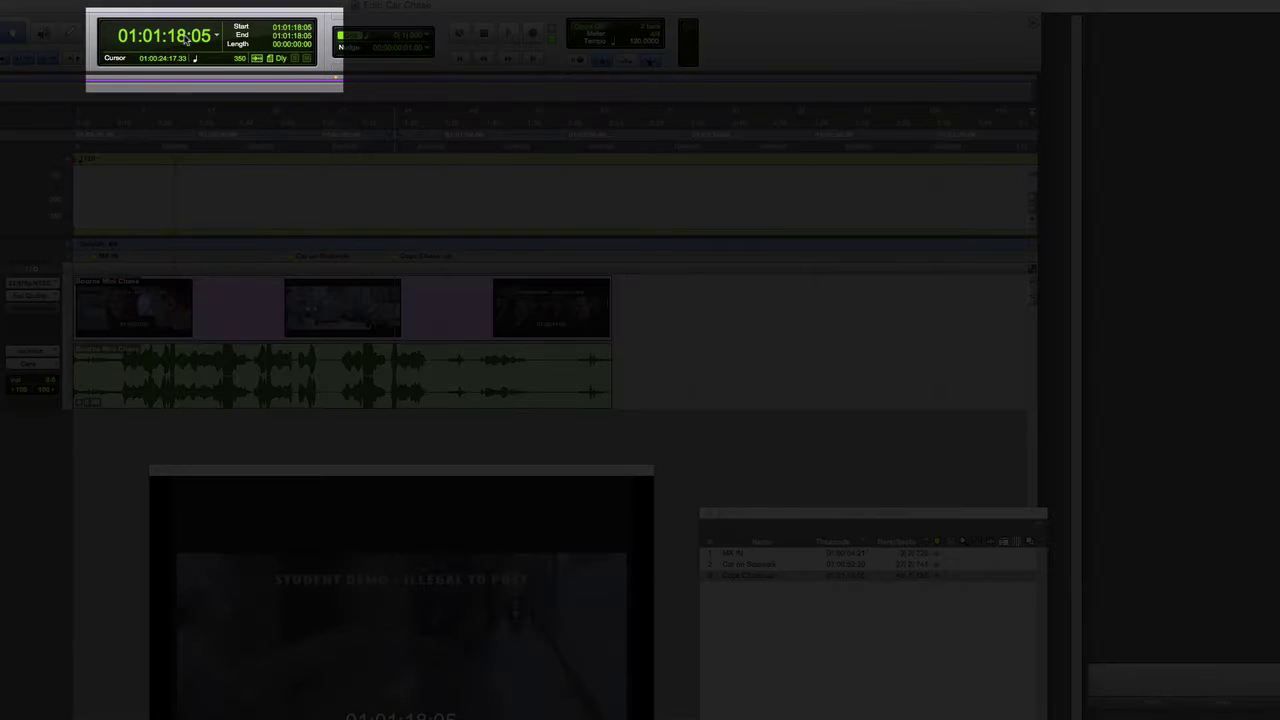
{"action": "left_click", "coordinate": [185, 37]}
- Move the playhead to 01:01:57:21
{"action": "type", "text": "57"}
{"action": "key", "text": "Right"}
{"action": "type", "text": "21"}
{"action": "key", "text": "Return"}
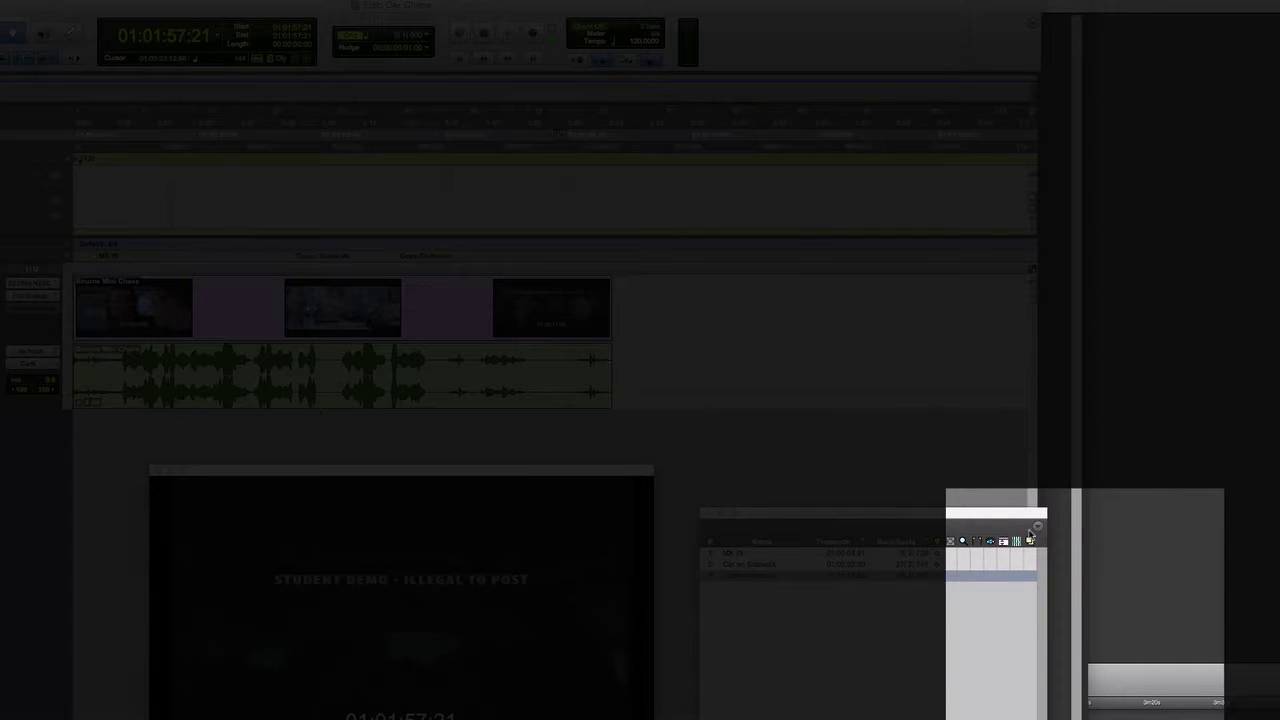
- Create marker 4 'Hit Tail' there with an Absolute reference
{"action": "left_click", "coordinate": [1031, 537]}
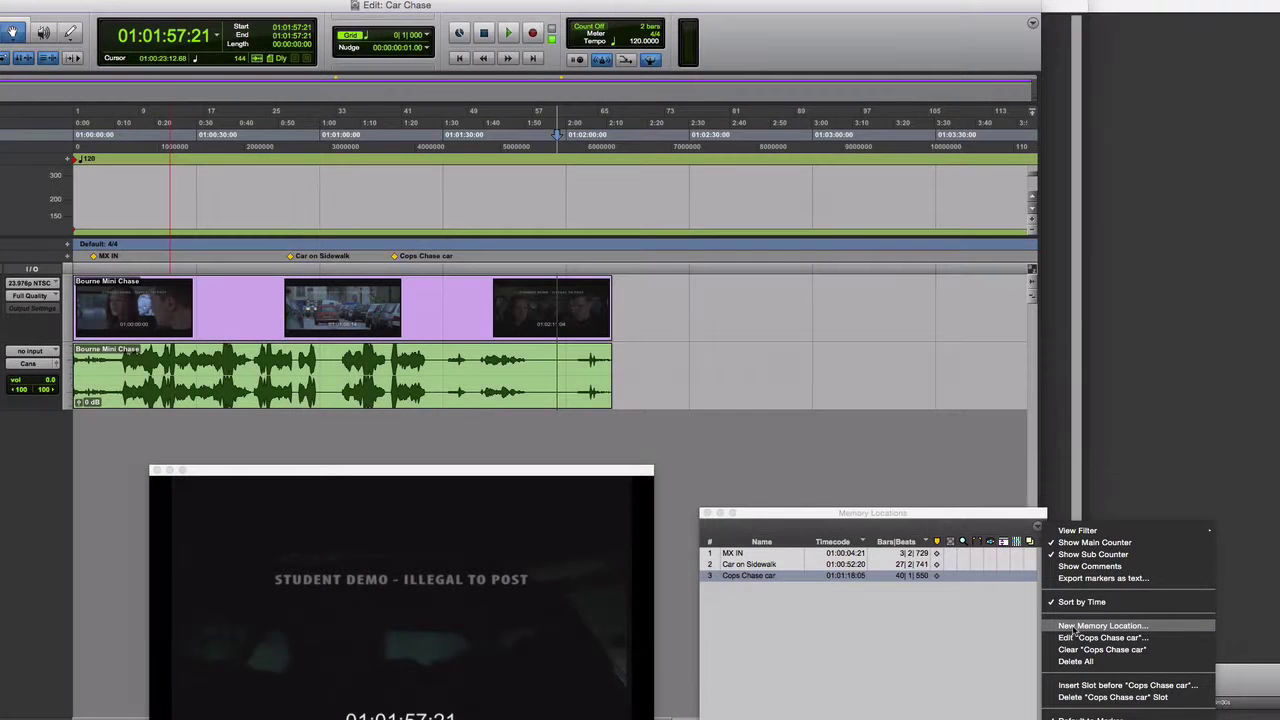
{"action": "left_click", "coordinate": [1074, 626]}
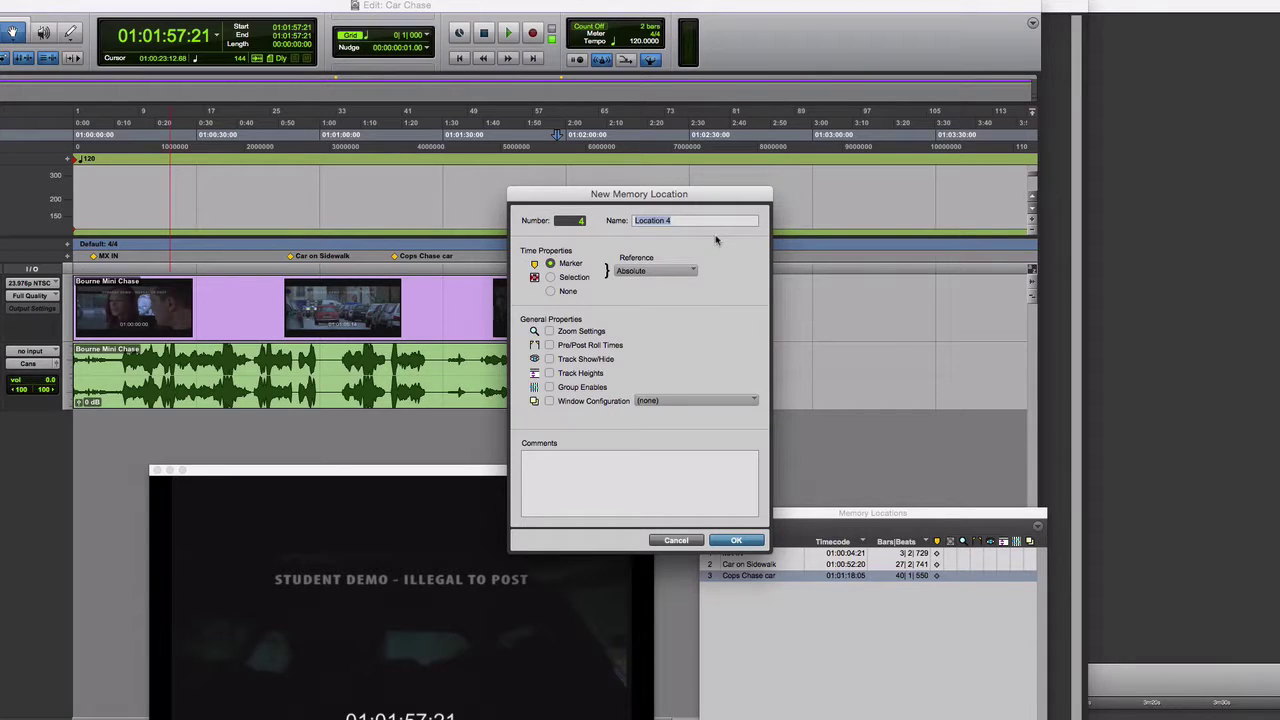
{"action": "type", "text": "Hit Tail"}
{"action": "left_click", "coordinate": [656, 273]}
{"action": "left_click", "coordinate": [656, 273]}
{"action": "left_click", "coordinate": [736, 540]}
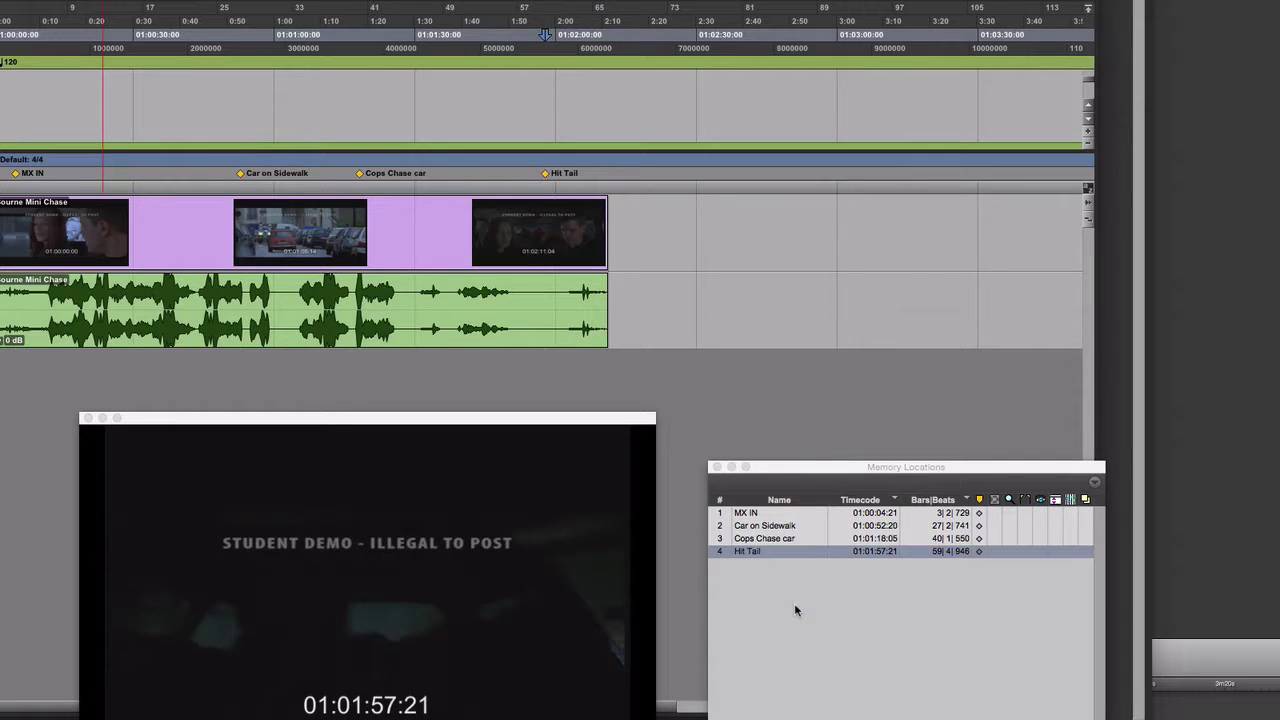
- Recall Cops Chase car, Car on Sidewalk, then MX IN from the Memory Locations list
{"action": "left_click", "coordinate": [782, 540]}
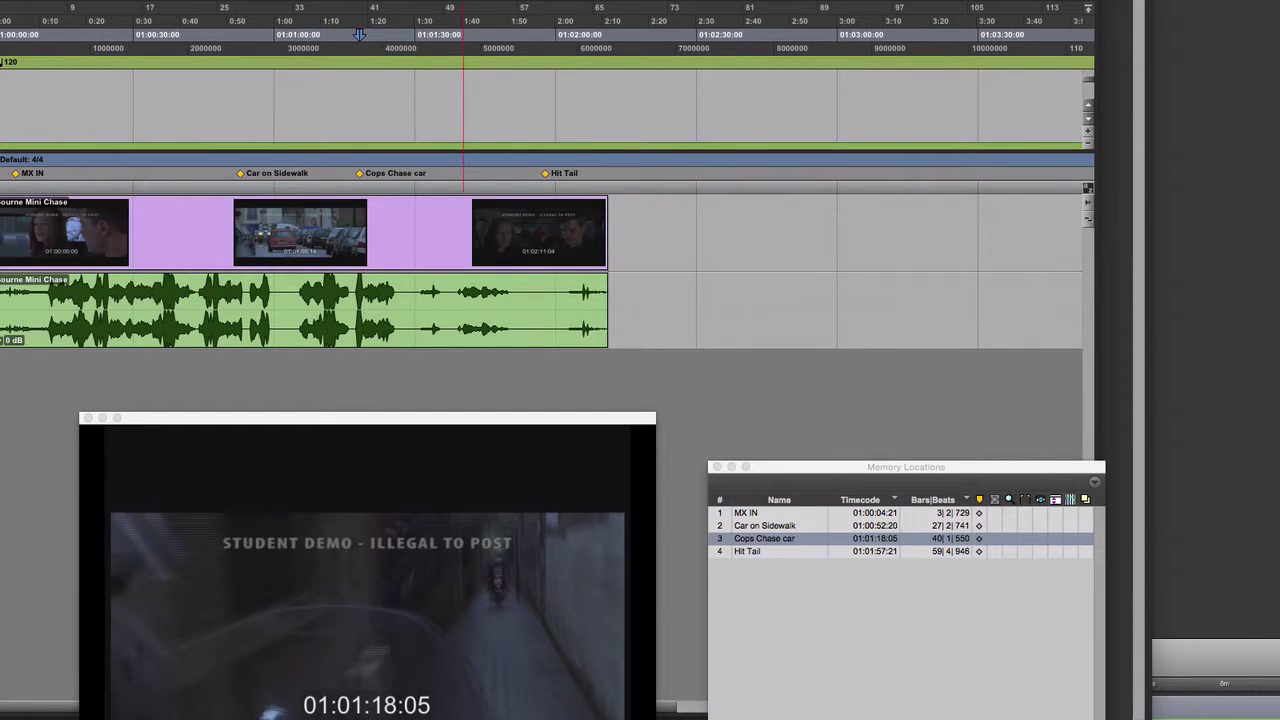
{"action": "left_click", "coordinate": [790, 527]}
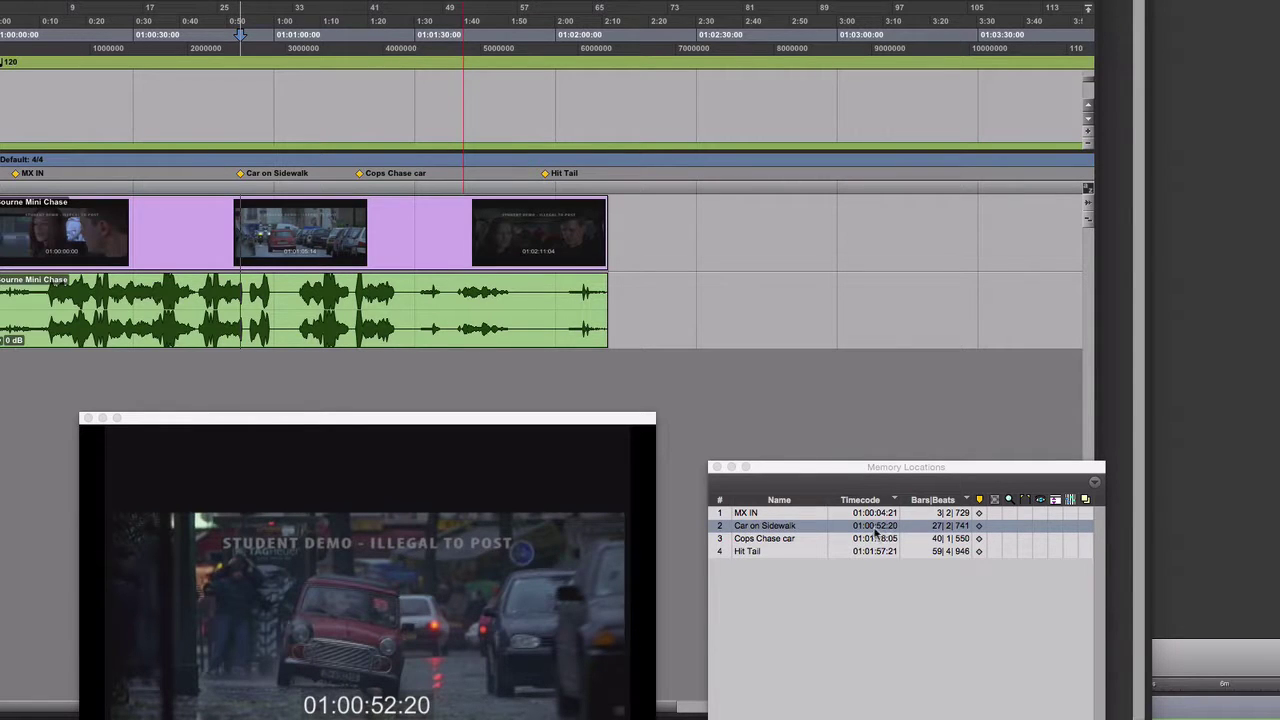
{"action": "left_click", "coordinate": [745, 513]}
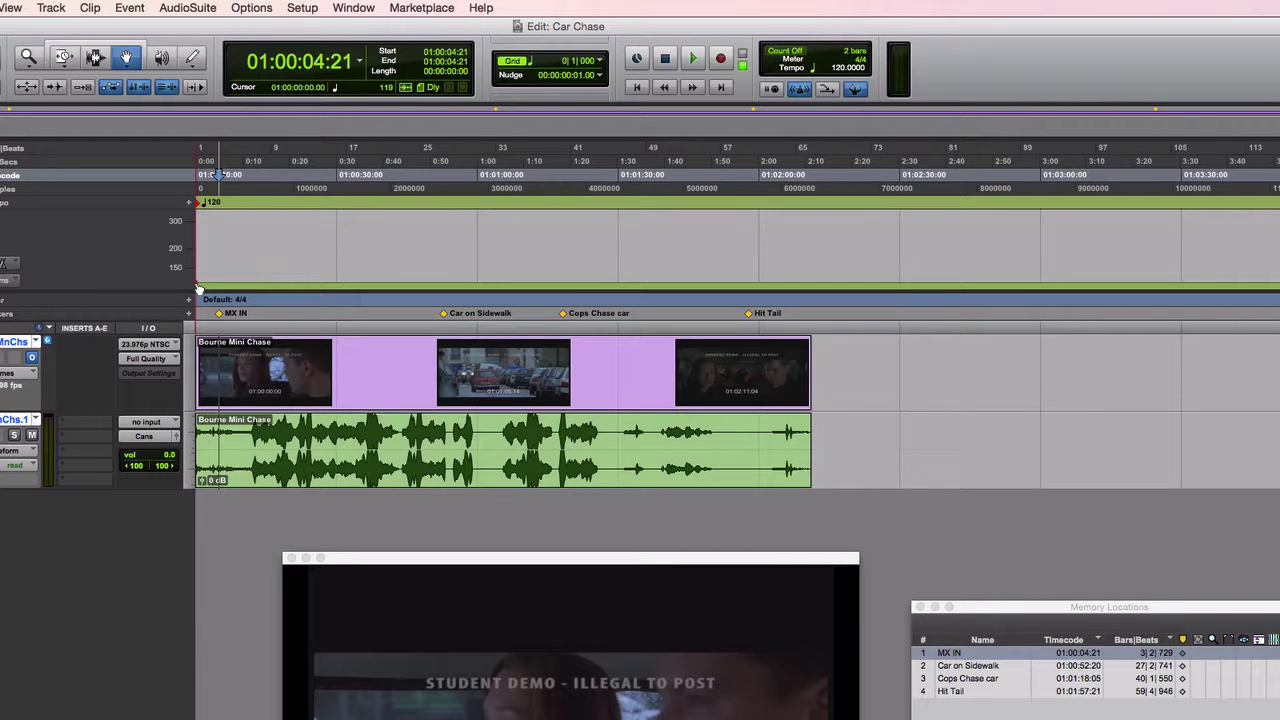
- Drag the tempo line from 120 up to about 151 BPM, then click later in the audio track
{"action": "mouse_move", "coordinate": [196, 288]}
{"action": "left_mouse_down"}
{"action": "mouse_move", "coordinate": [193, 261]}
{"action": "mouse_move", "coordinate": [190, 272]}
{"action": "left_mouse_up"}
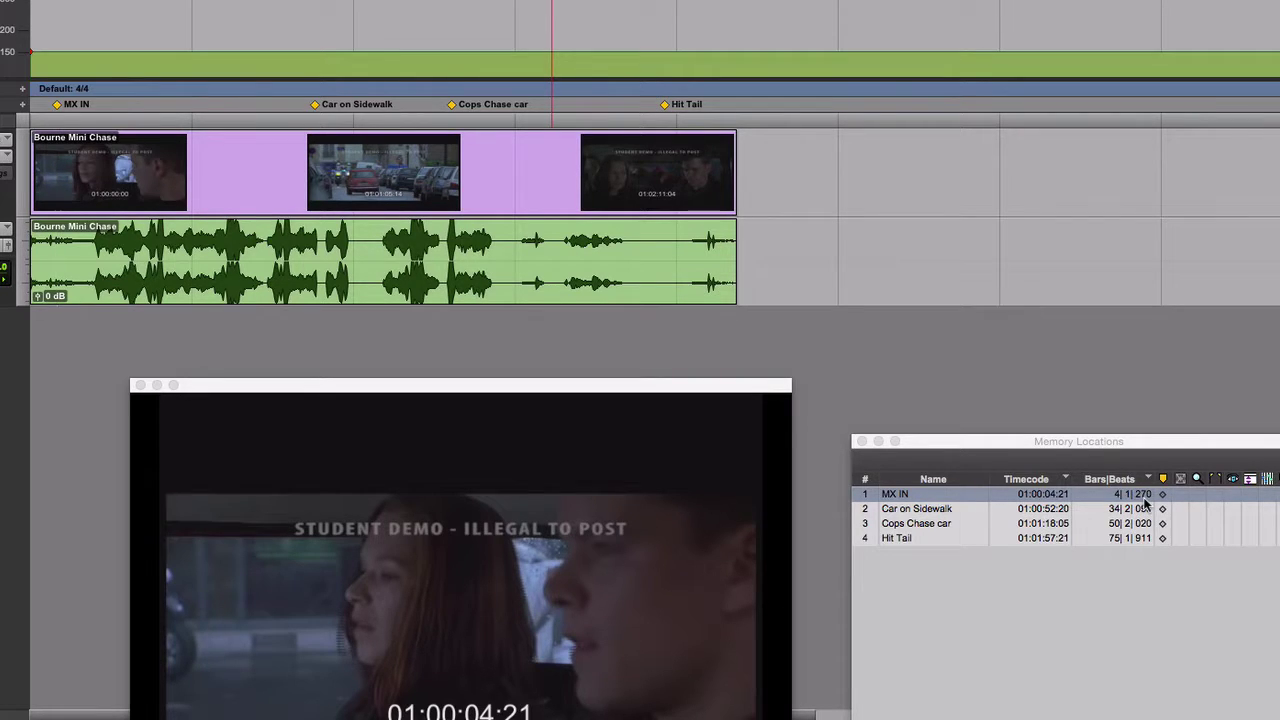
{"action": "left_click", "coordinate": [640, 280]}
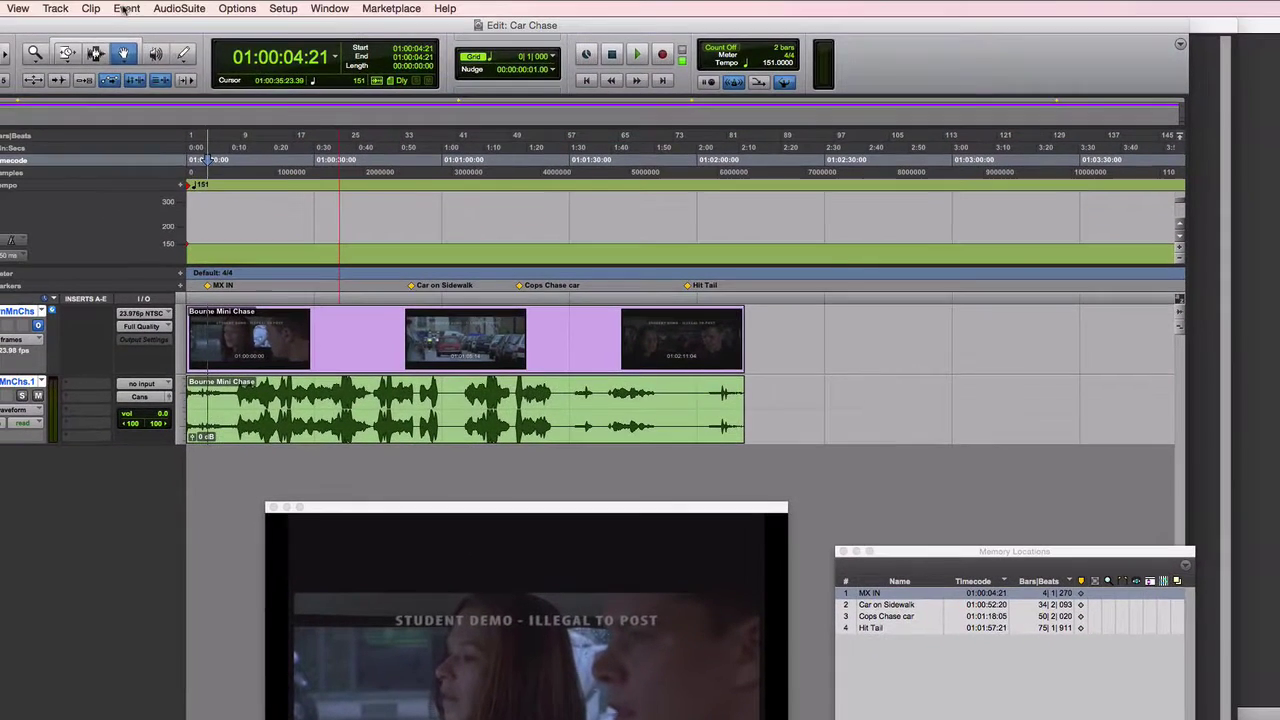
- Move Song Start to MX IN, realigning rulers and tick-based markers but not sample-based ones
{"action": "left_click", "coordinate": [124, 9]}
{"action": "mouse_move", "coordinate": [160, 26]}
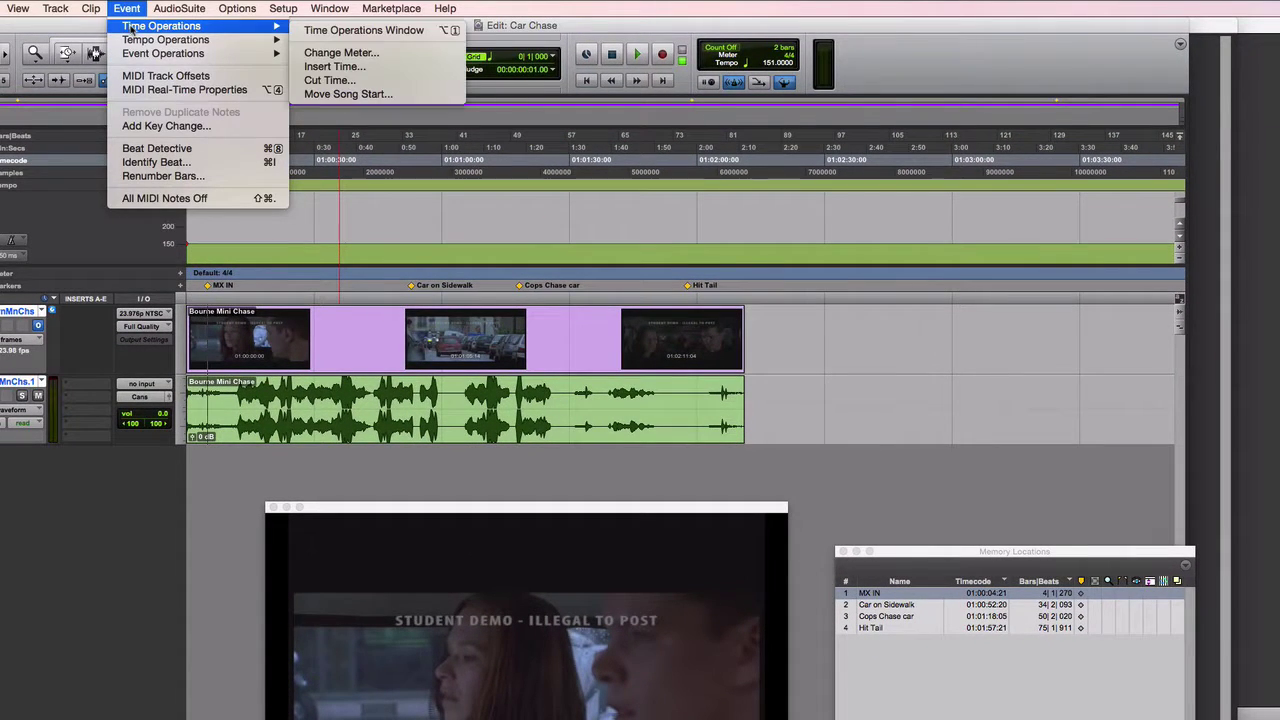
{"action": "left_click", "coordinate": [330, 94]}
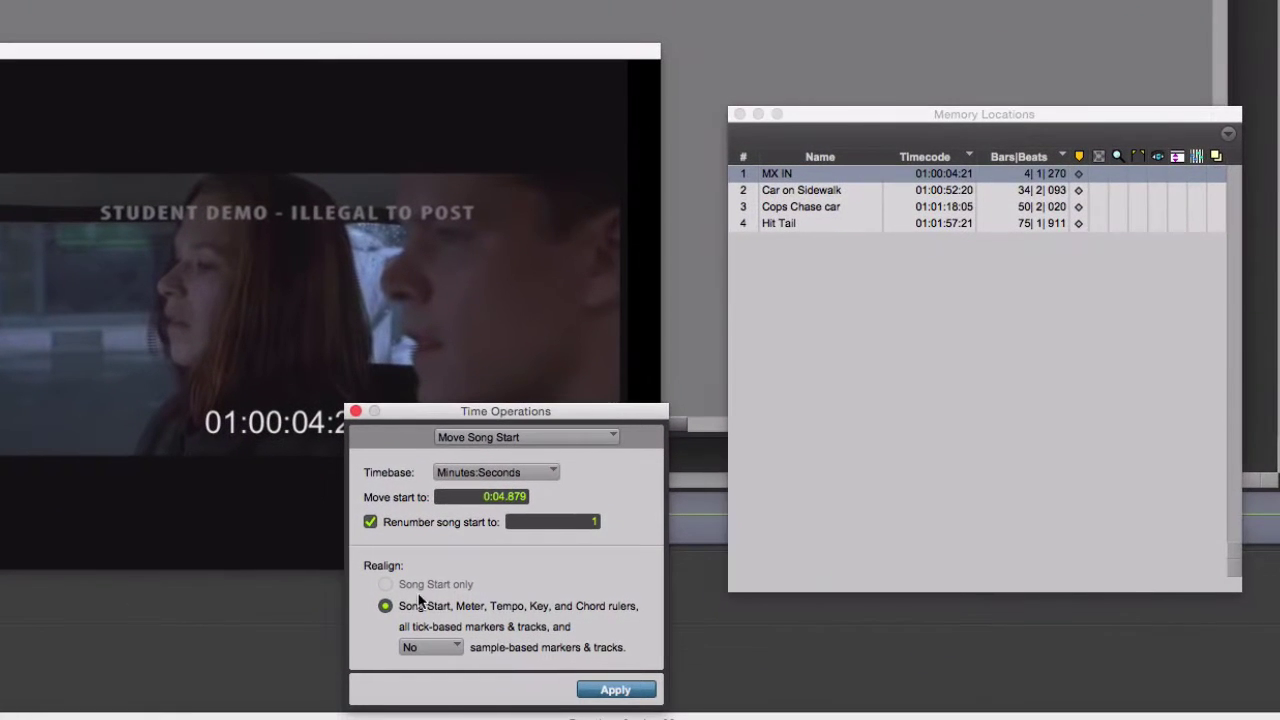
{"action": "left_click", "coordinate": [414, 585]}
{"action": "left_click", "coordinate": [445, 648]}
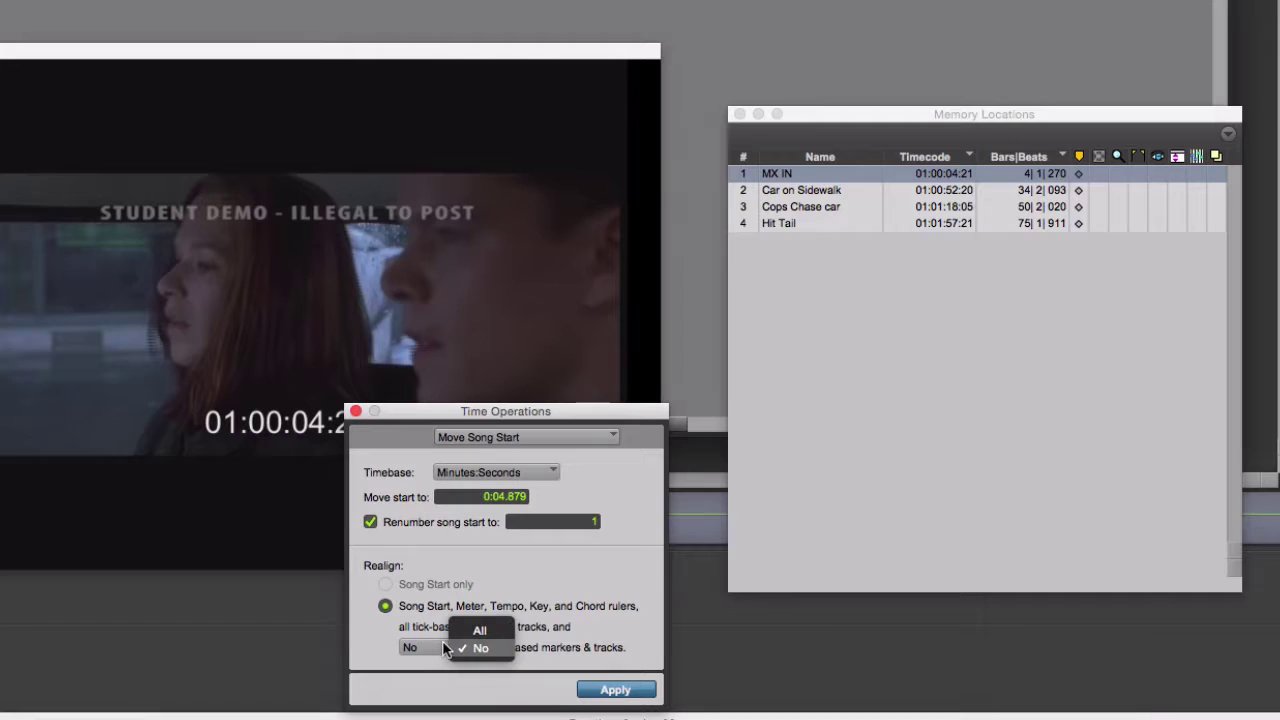
{"action": "left_click", "coordinate": [462, 648]}
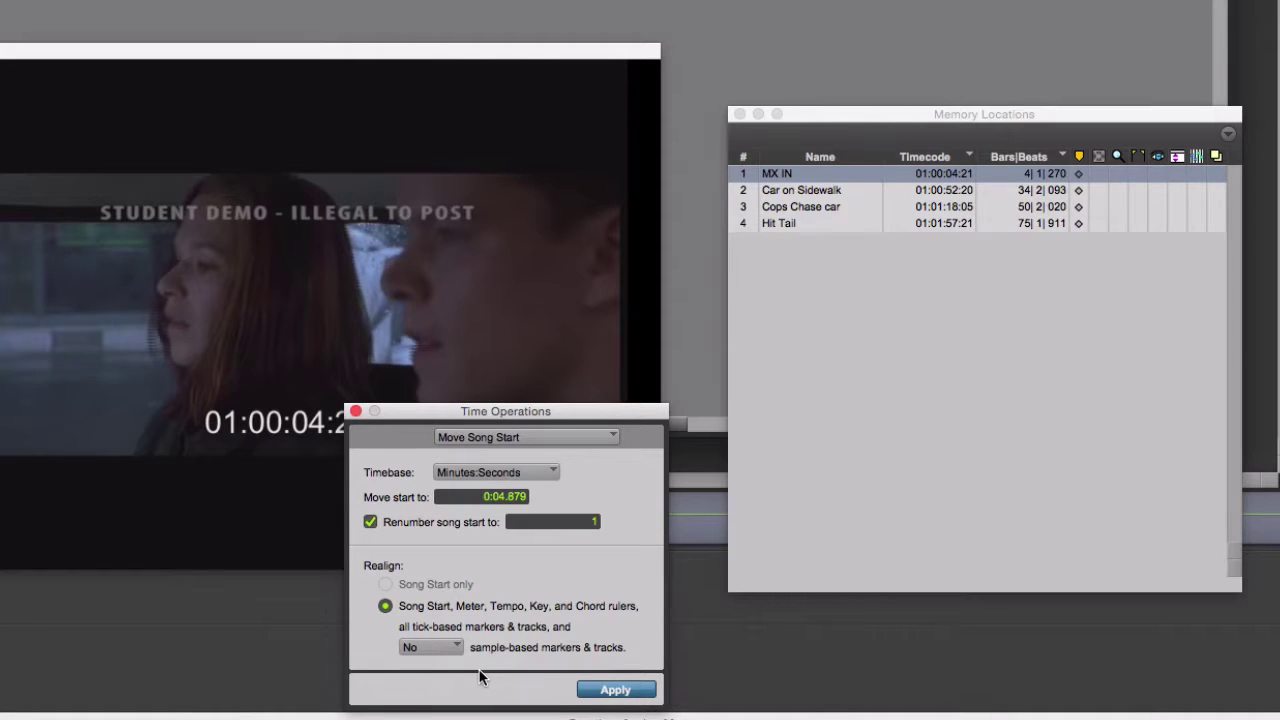
{"action": "left_click", "coordinate": [615, 690]}
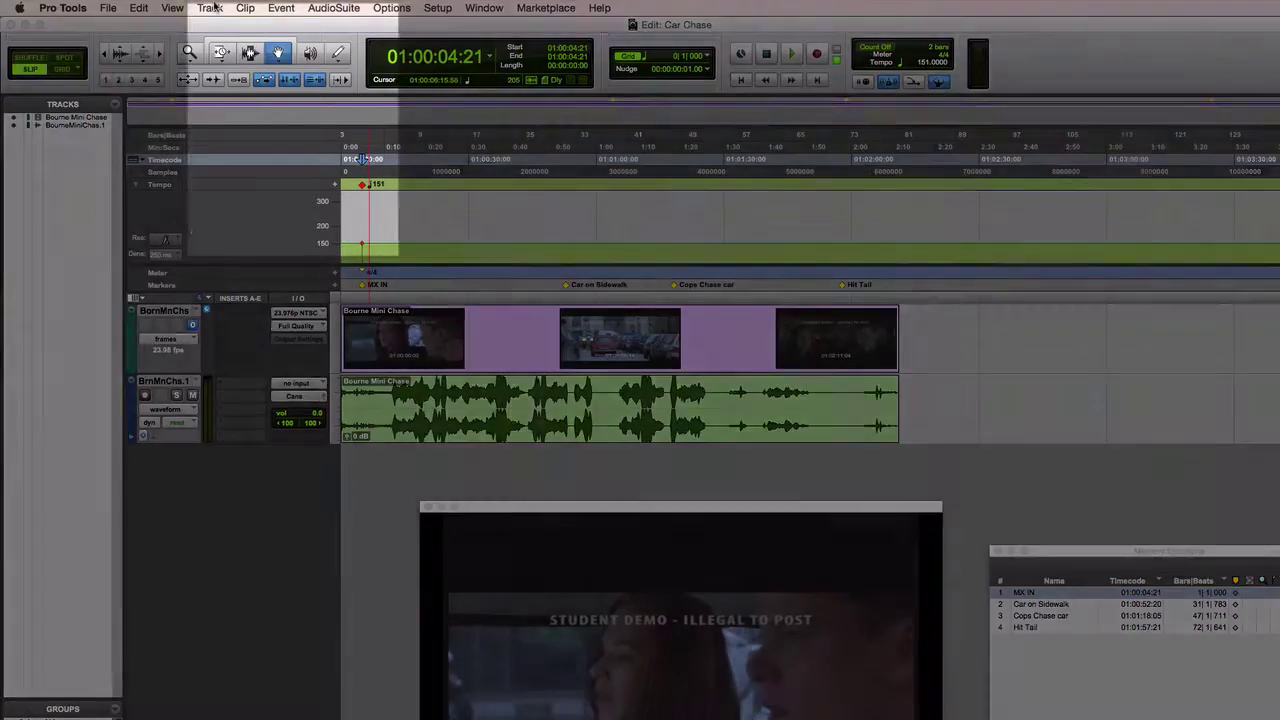
- Create a Click track and make it taller to show its settings
{"action": "left_click", "coordinate": [210, 8]}
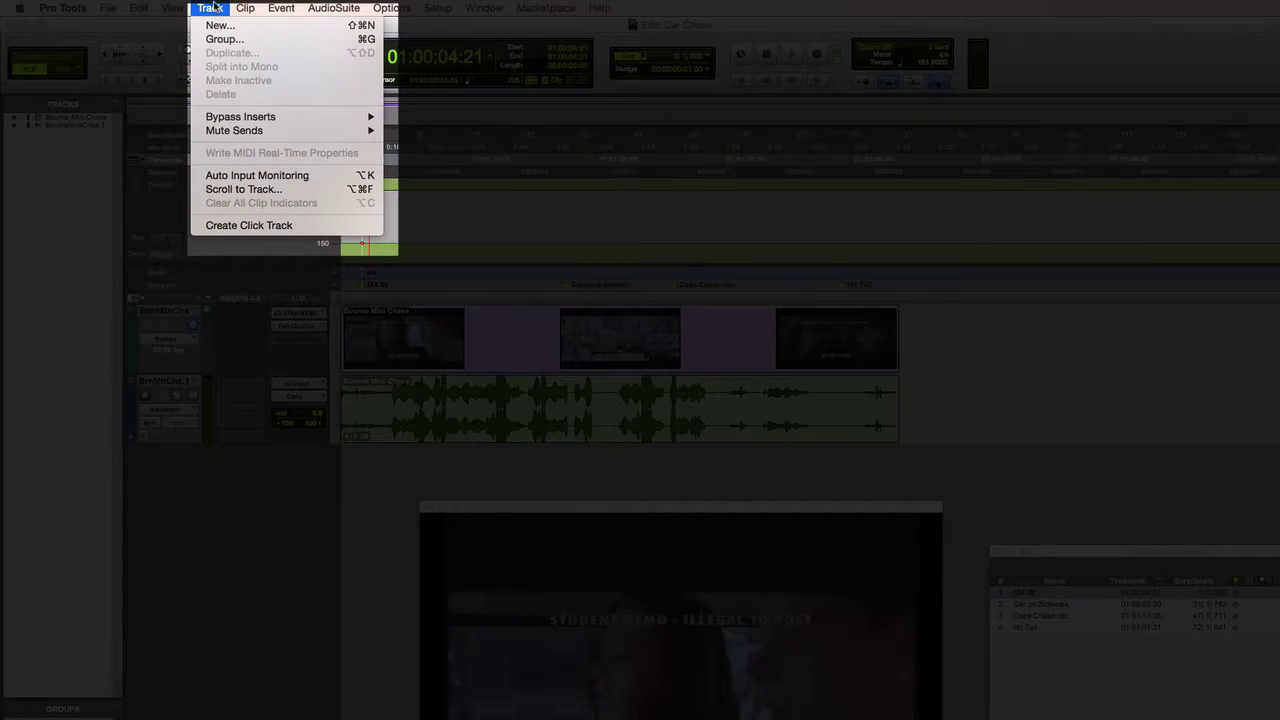
{"action": "left_click", "coordinate": [263, 226]}
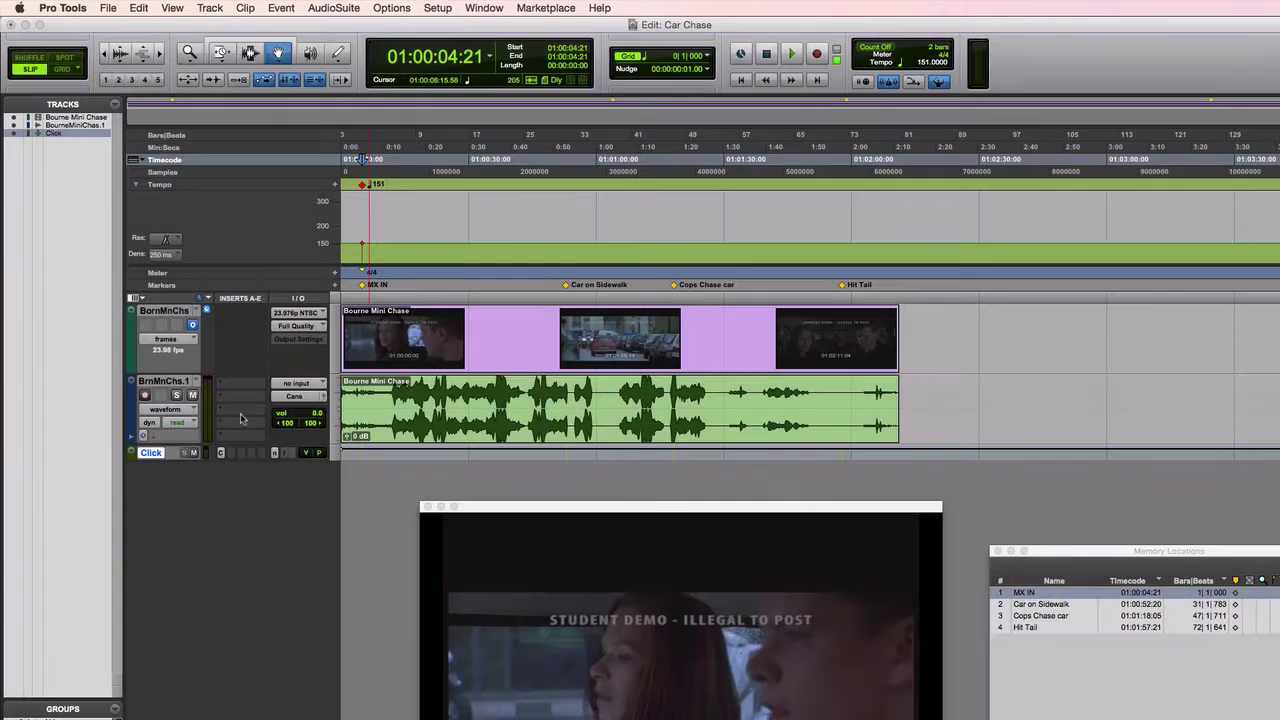
{"action": "left_click_drag", "start_coordinate": [172, 458], "coordinate": [174, 513]}
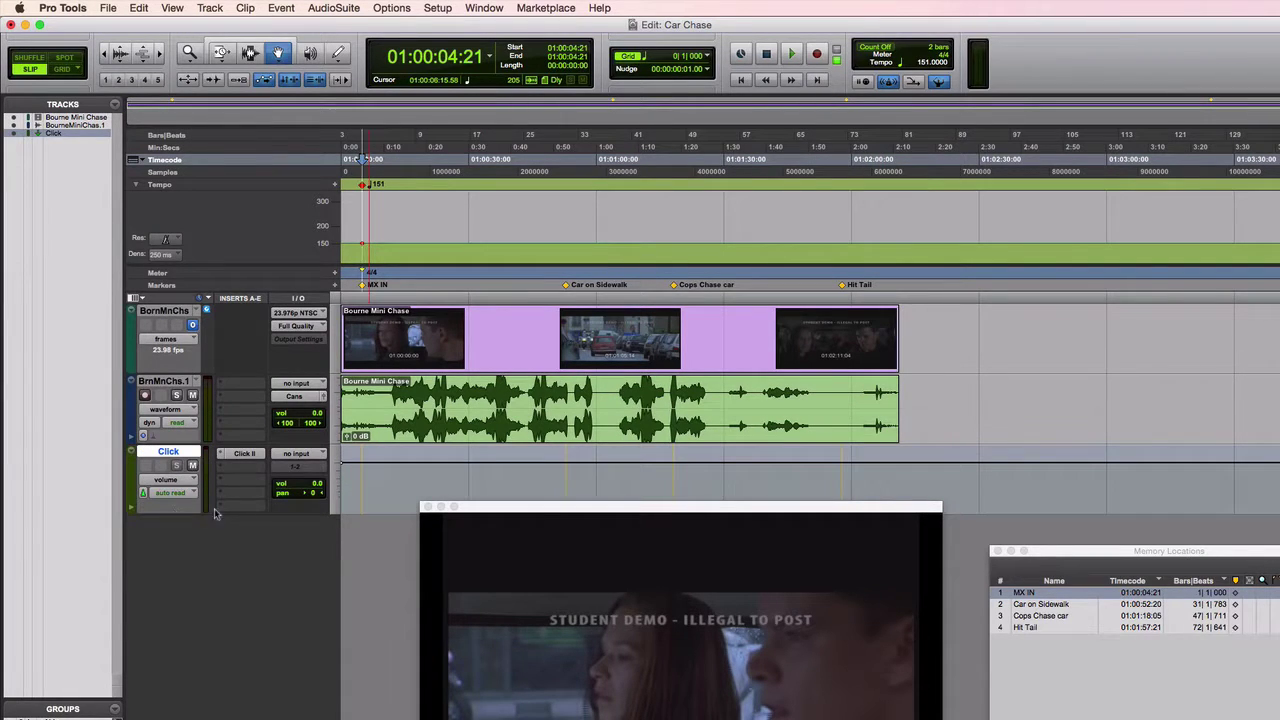
- Route the Click track to the Cans output and play a few seconds to hear it
{"action": "left_click", "coordinate": [300, 467]}
{"action": "mouse_move", "coordinate": [383, 470]}
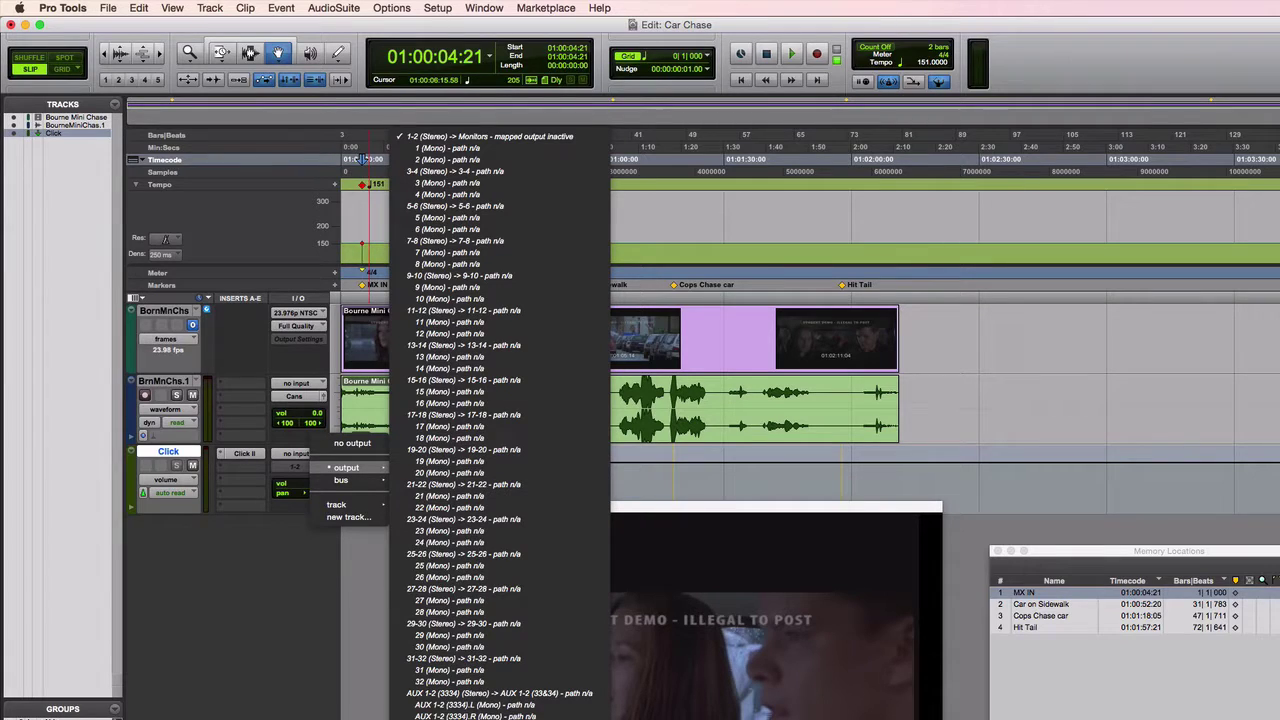
{"action": "left_click", "coordinate": [383, 470]}
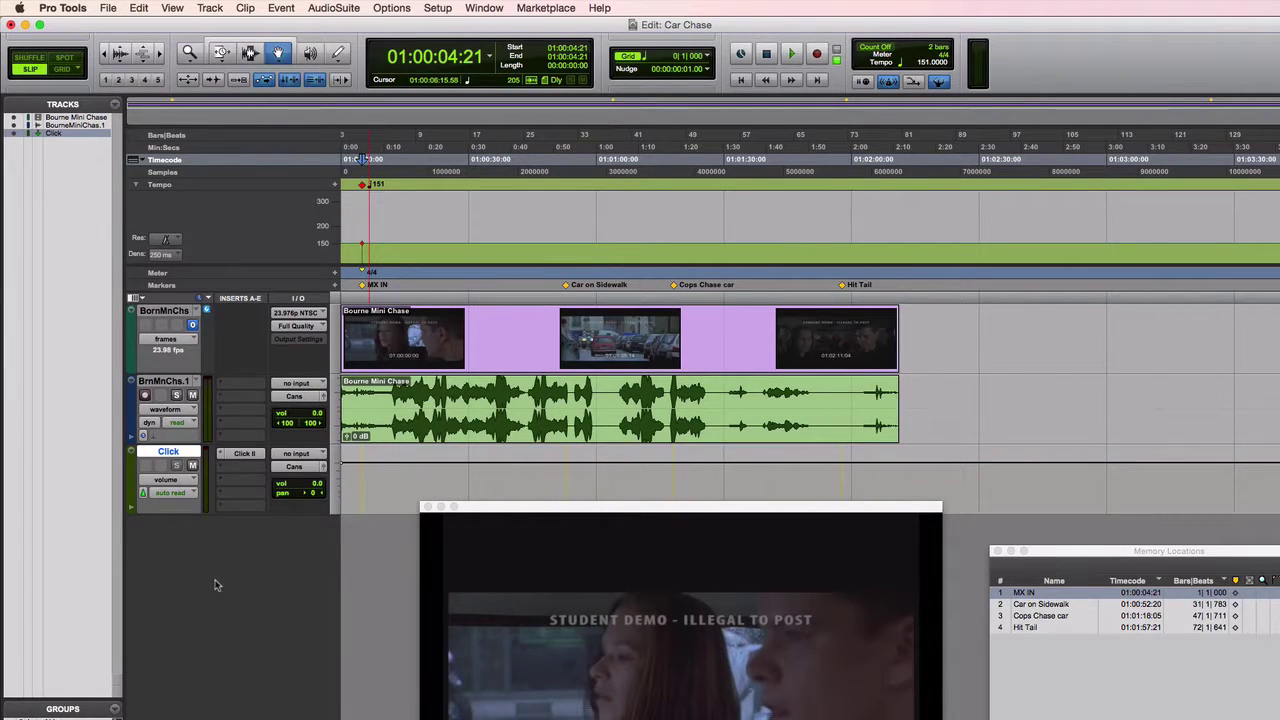
{"action": "key", "text": "space"}
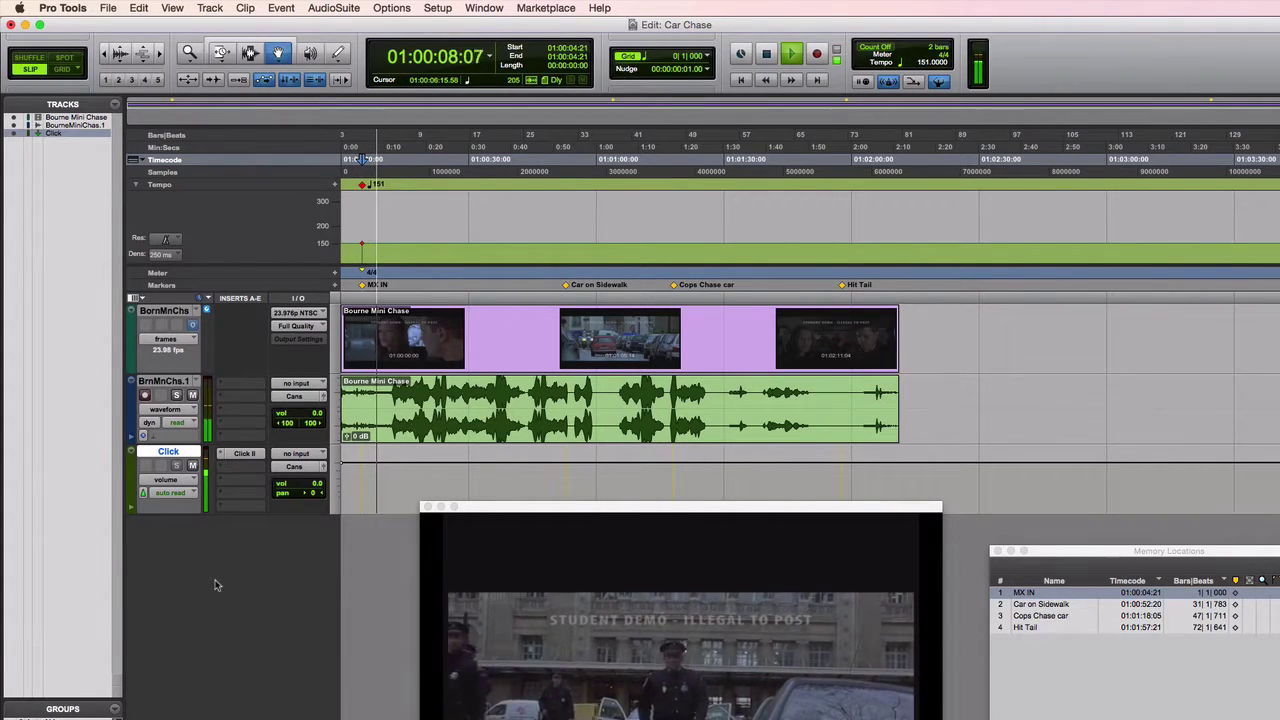
{"action": "key", "text": "space"}
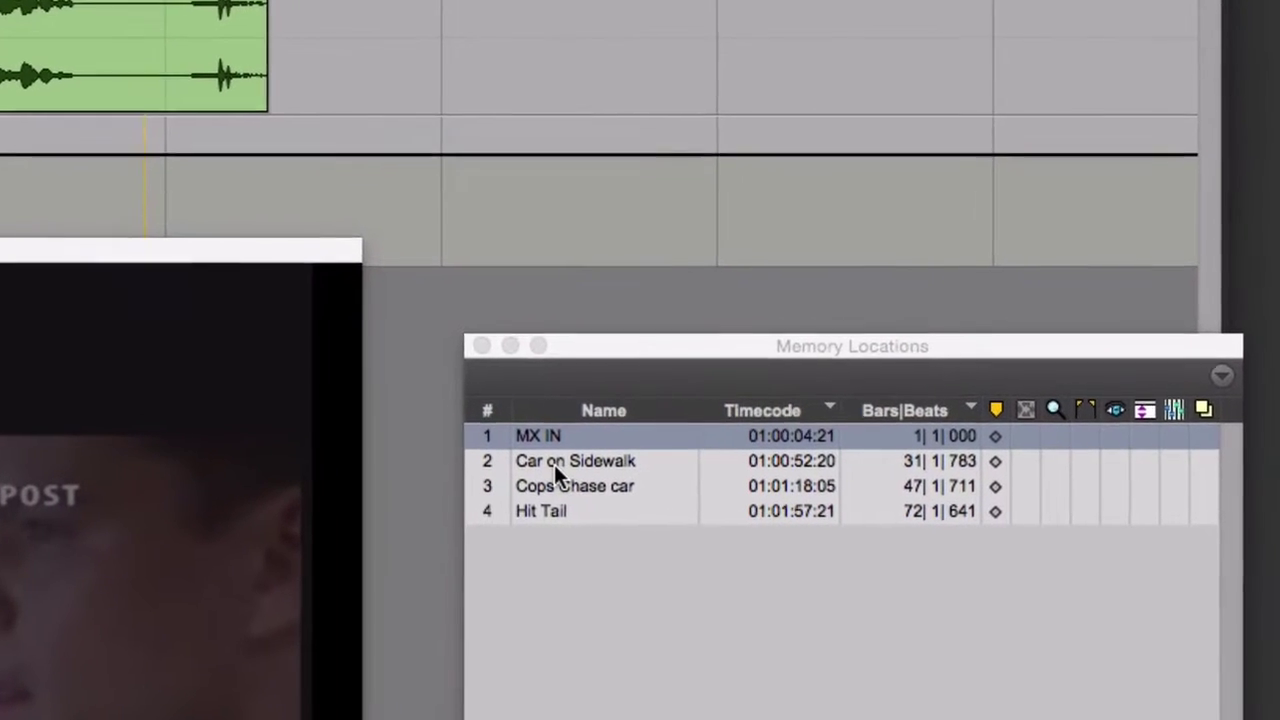
- Move the playhead to the Car on Sidewalk marker at 01:00:52:20
{"action": "left_click", "coordinate": [606, 463]}
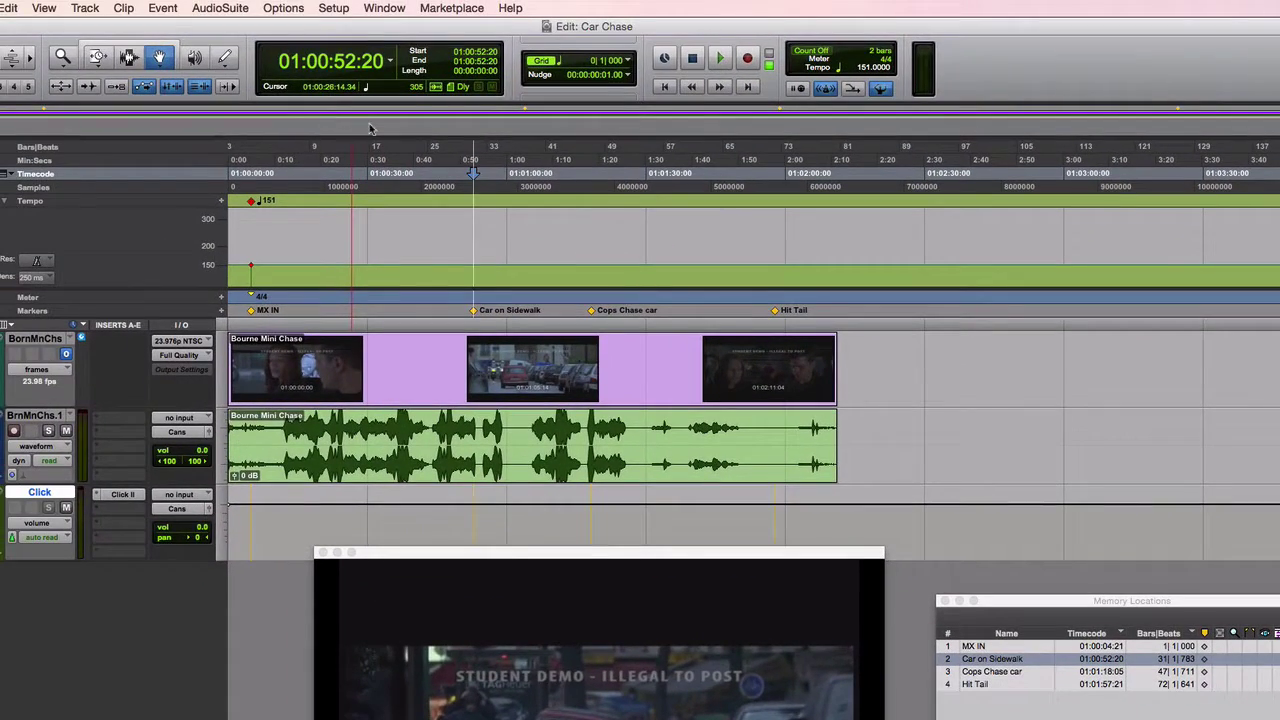
- Open the Tempo Operations window from the Event menu
{"action": "left_click", "coordinate": [162, 8]}
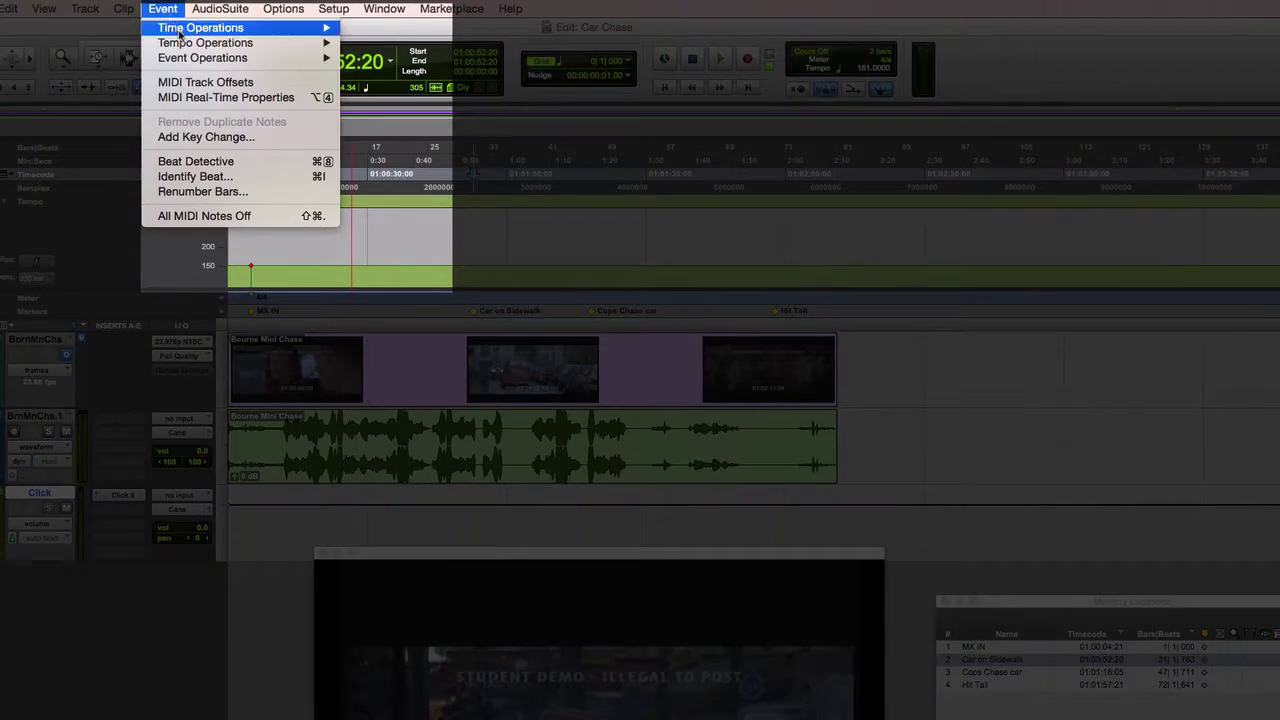
{"action": "mouse_move", "coordinate": [326, 42]}
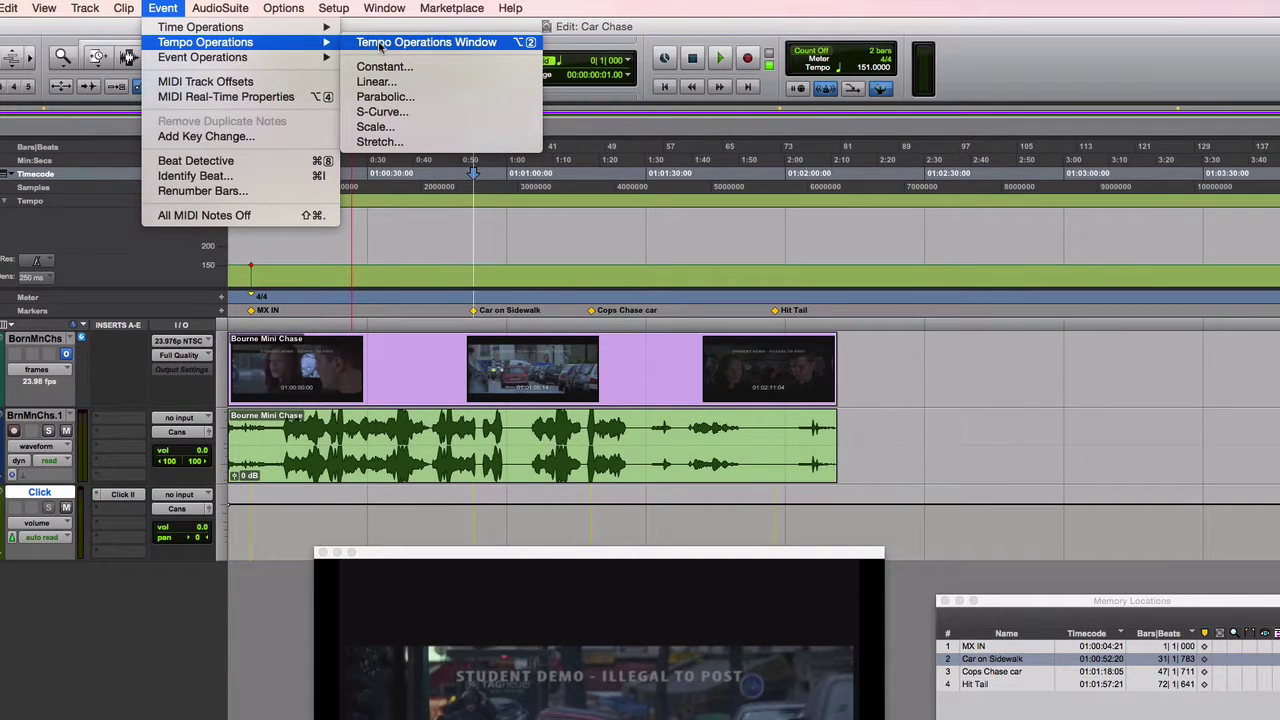
{"action": "left_click", "coordinate": [380, 46]}
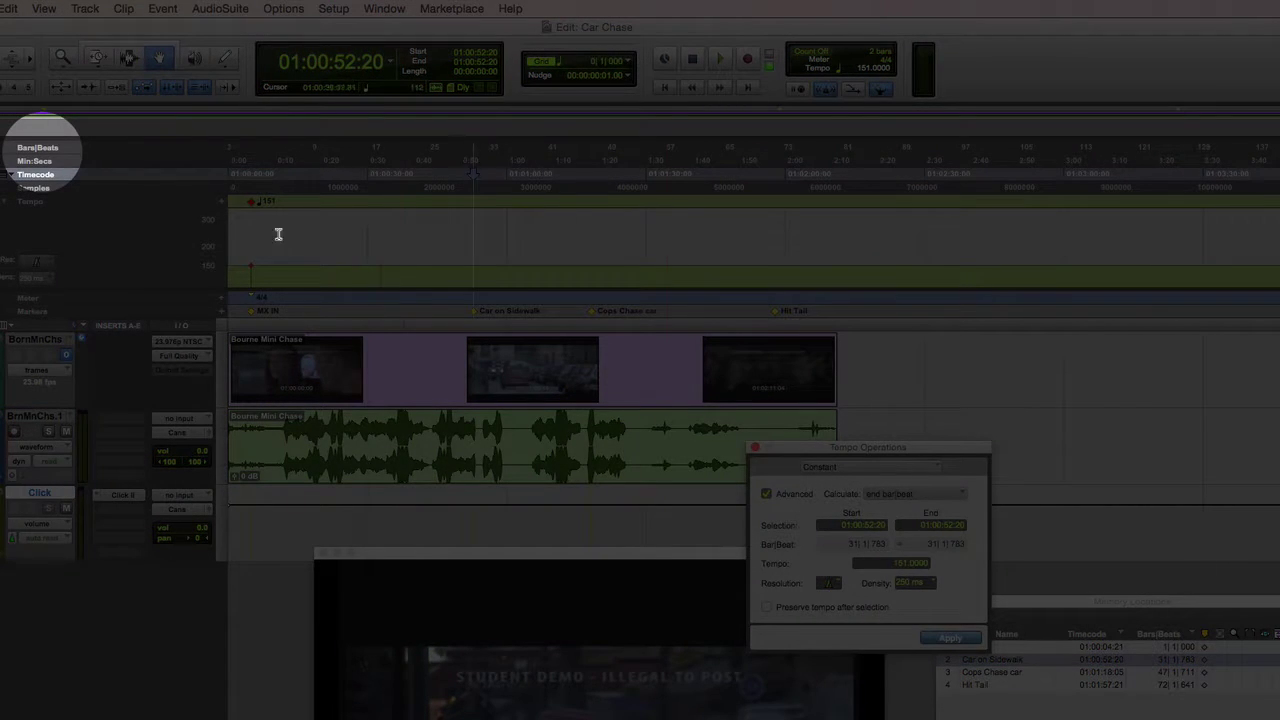
- In Bars|Beats, set the range from 1|1|000 to 31|1|000 and calculate Tempo
{"action": "left_click", "coordinate": [48, 150]}
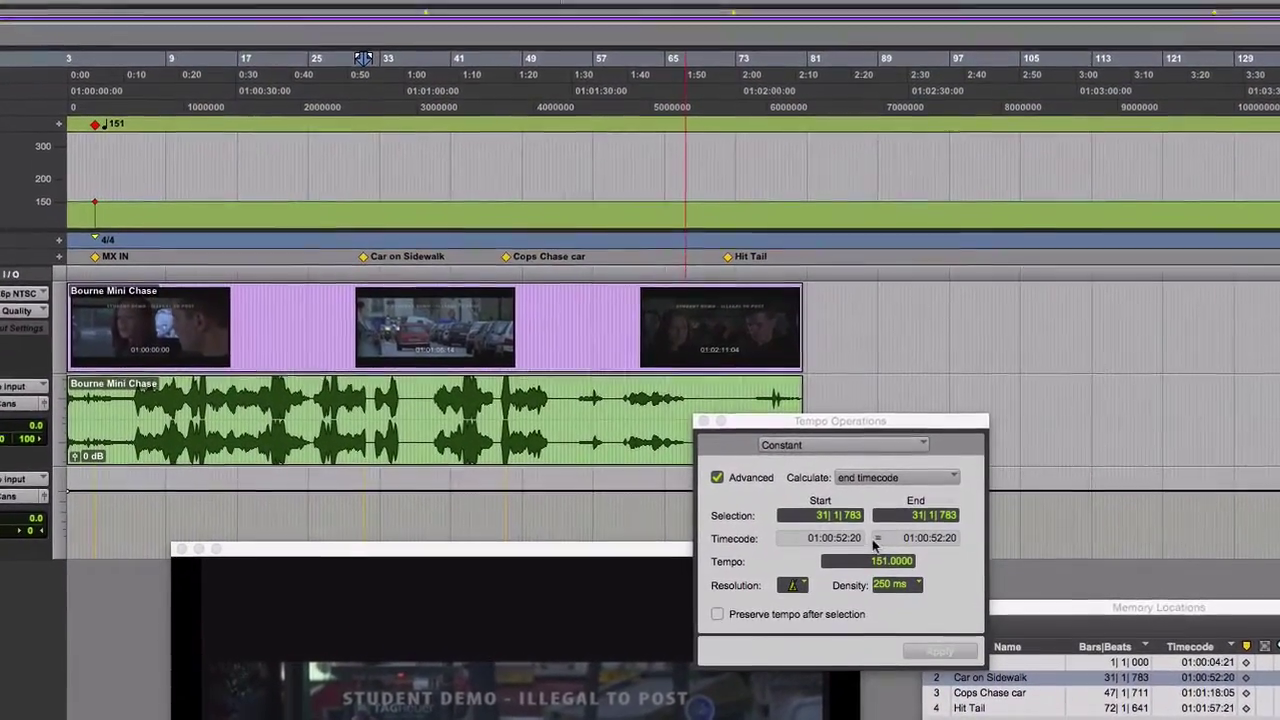
{"action": "left_click", "coordinate": [822, 516]}
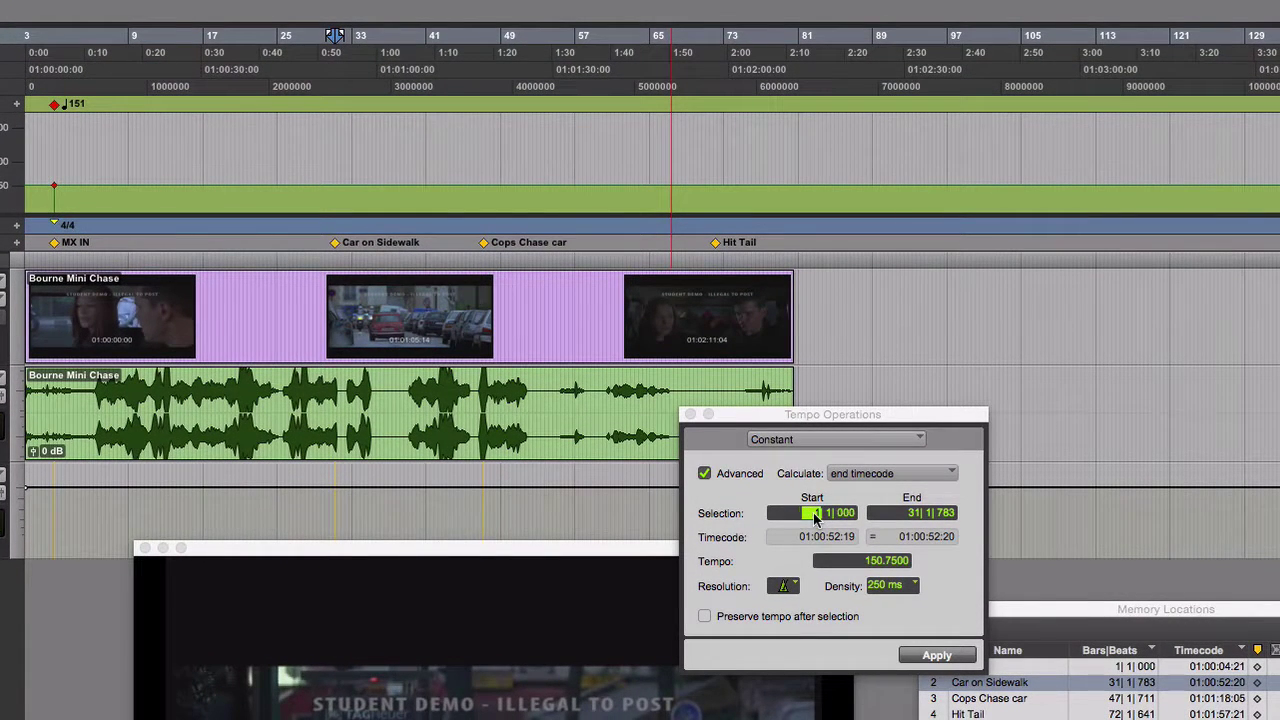
{"action": "type", "text": "1|"}
{"action": "key", "text": "Tab"}
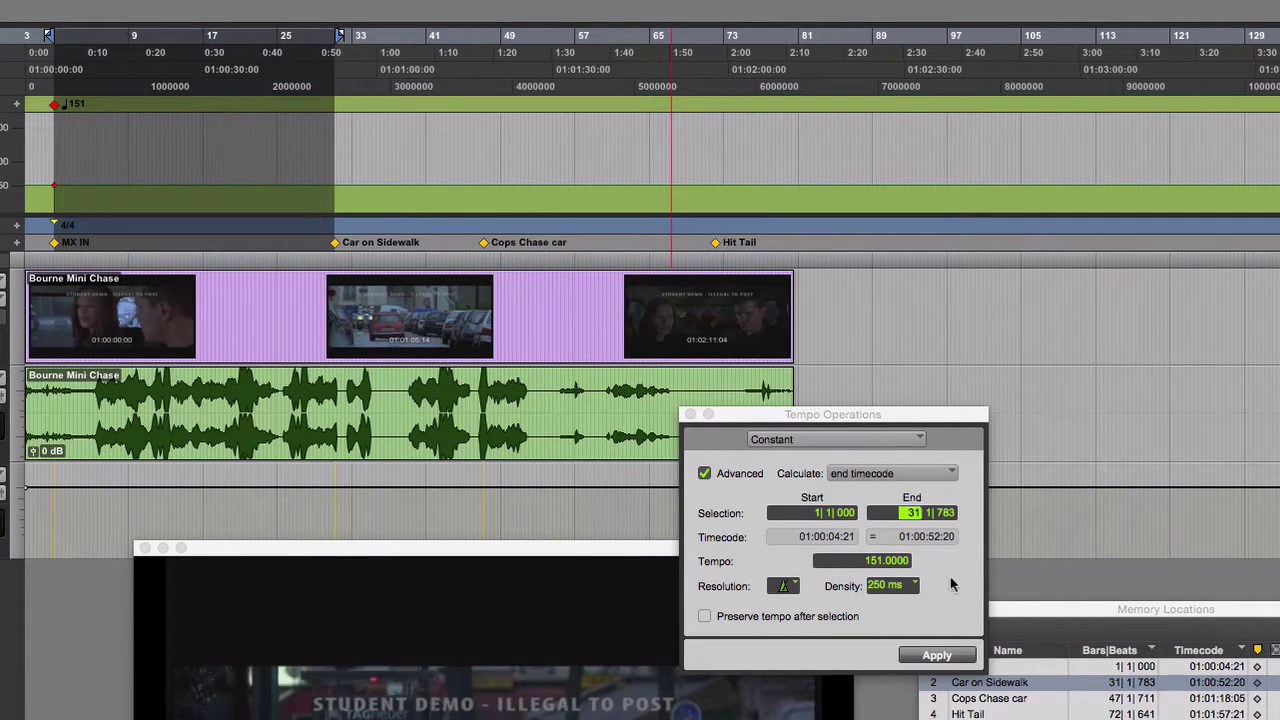
{"action": "key", "text": "Tab"}
{"action": "left_click", "coordinate": [949, 512]}
{"action": "type", "text": "000"}
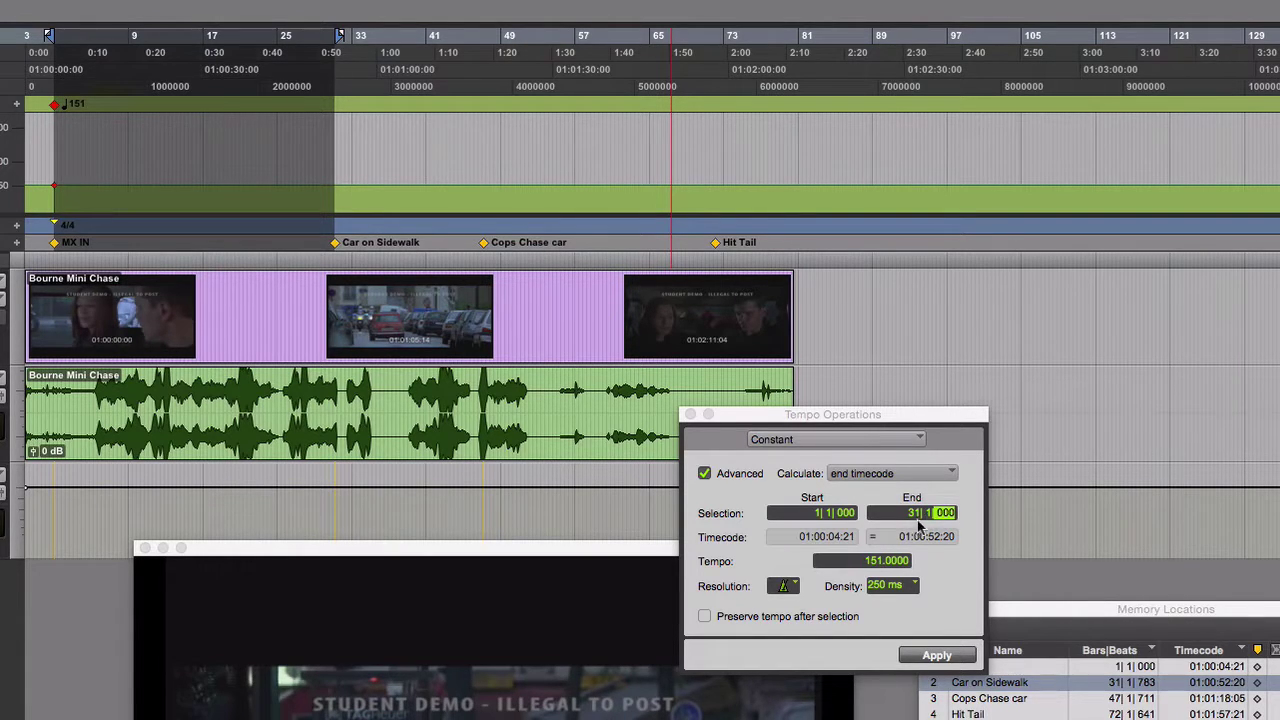
{"action": "key", "text": "Return"}
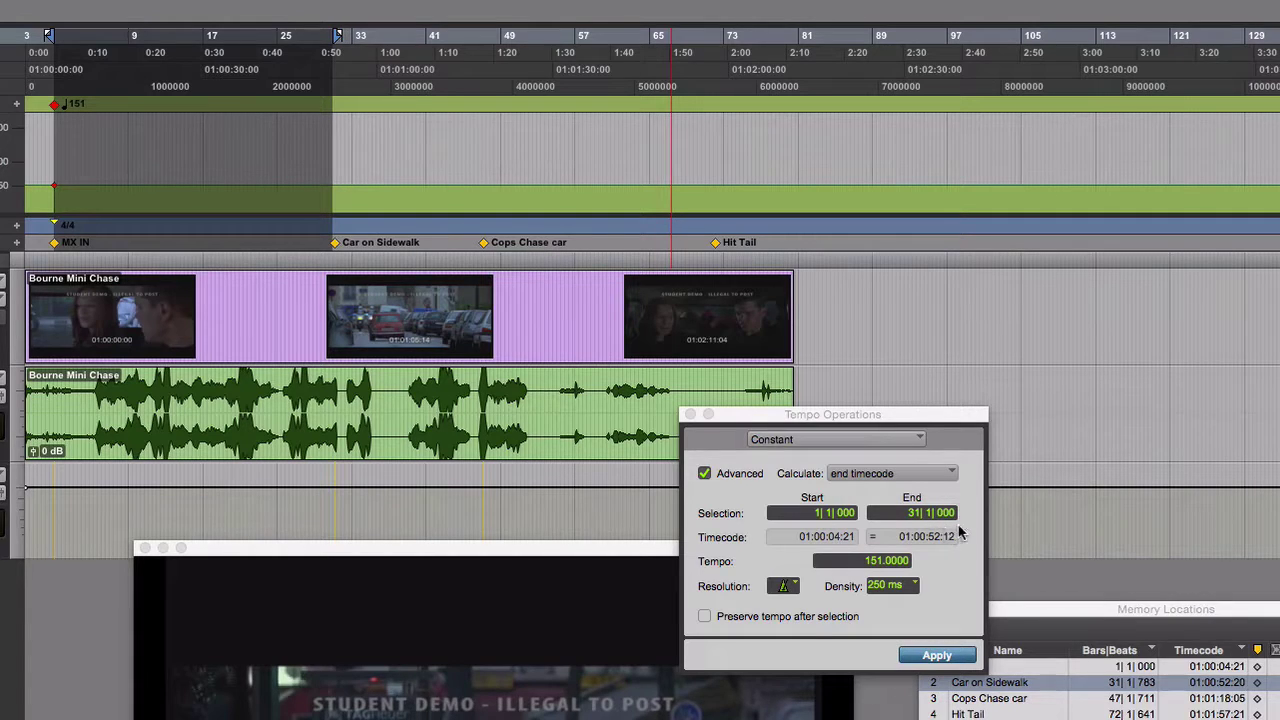
{"action": "left_click", "coordinate": [891, 477]}
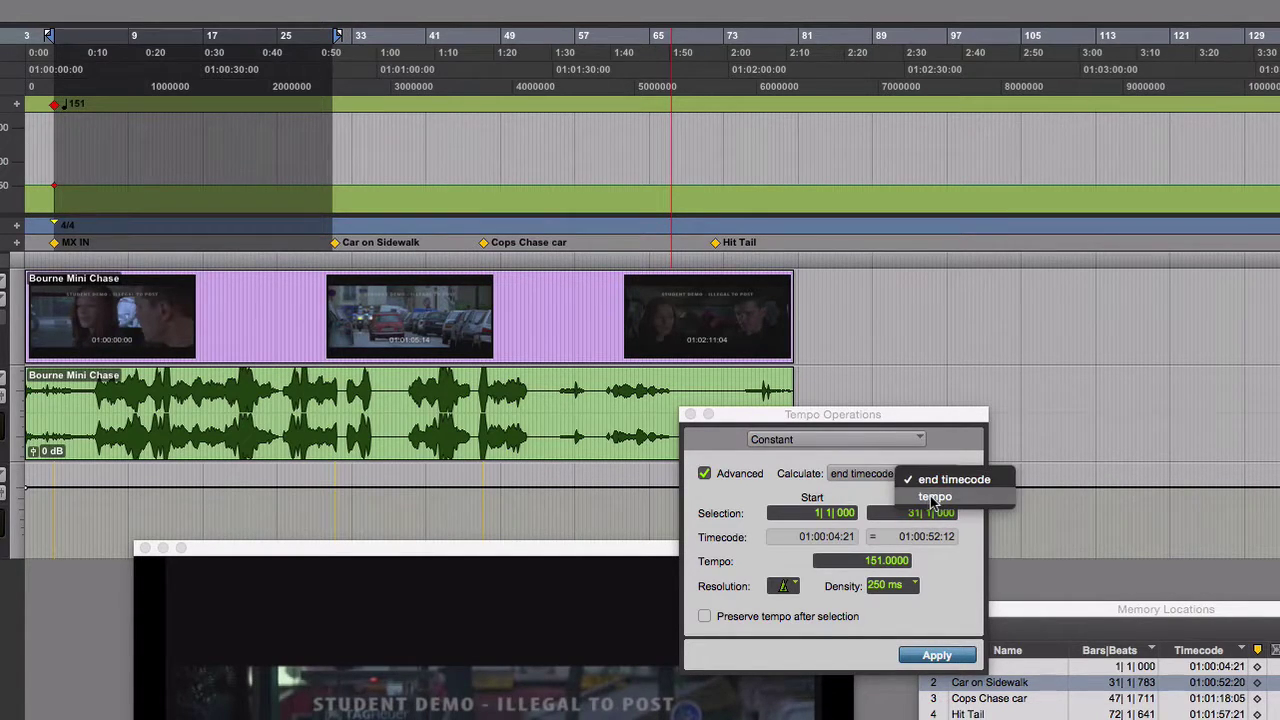
{"action": "left_click", "coordinate": [933, 498]}
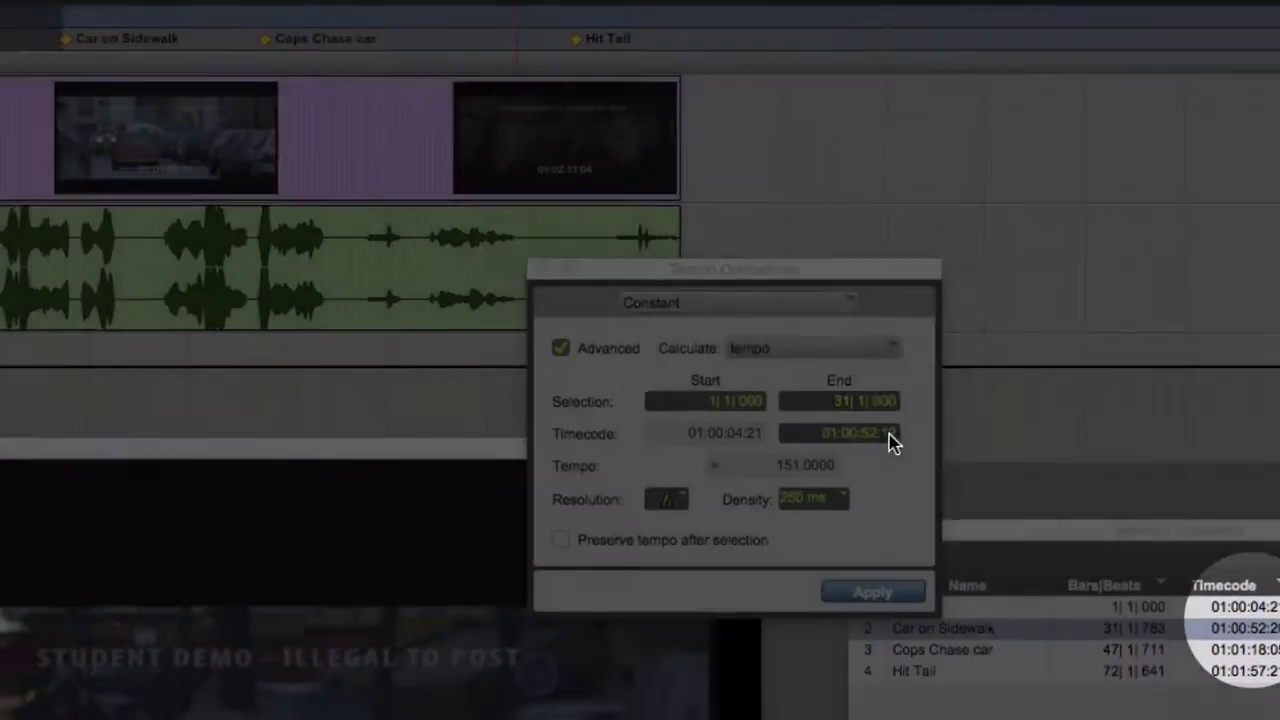
- Set the end timecode to 01:00:52:20 so the tempo recalculates to 149.9803 BPM
{"action": "left_click", "coordinate": [882, 432]}
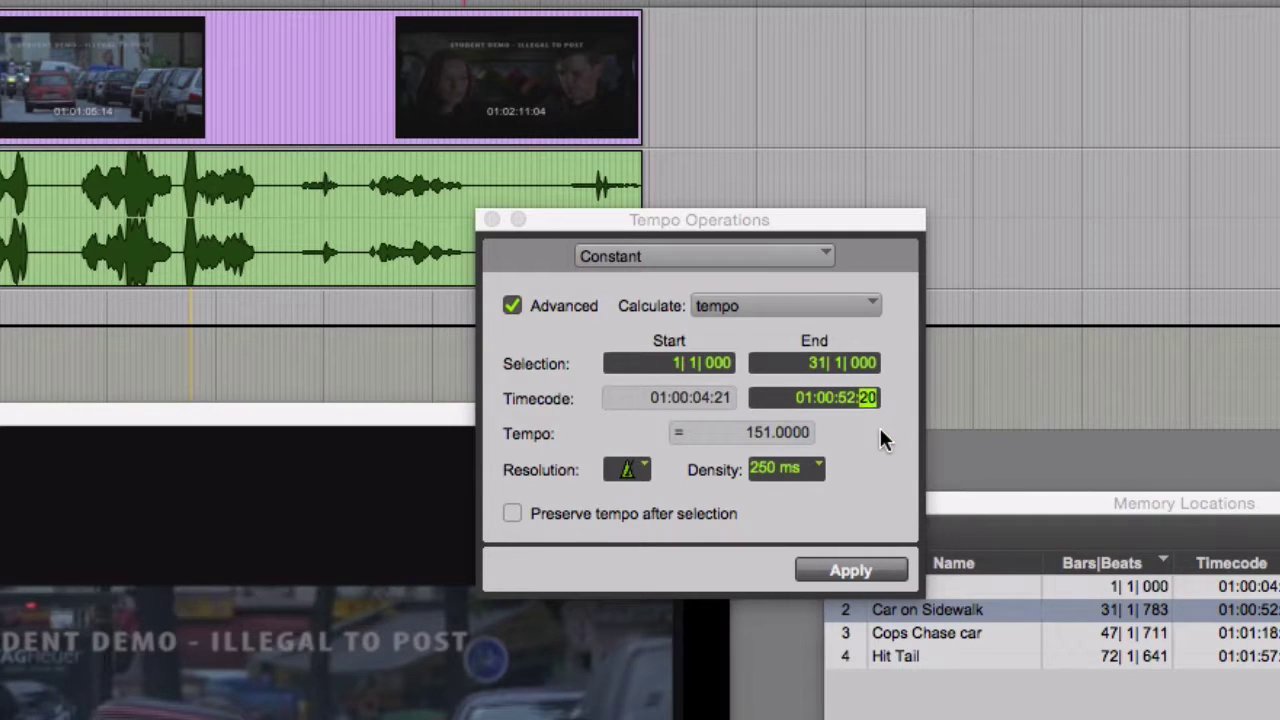
{"action": "key", "text": "Return"}
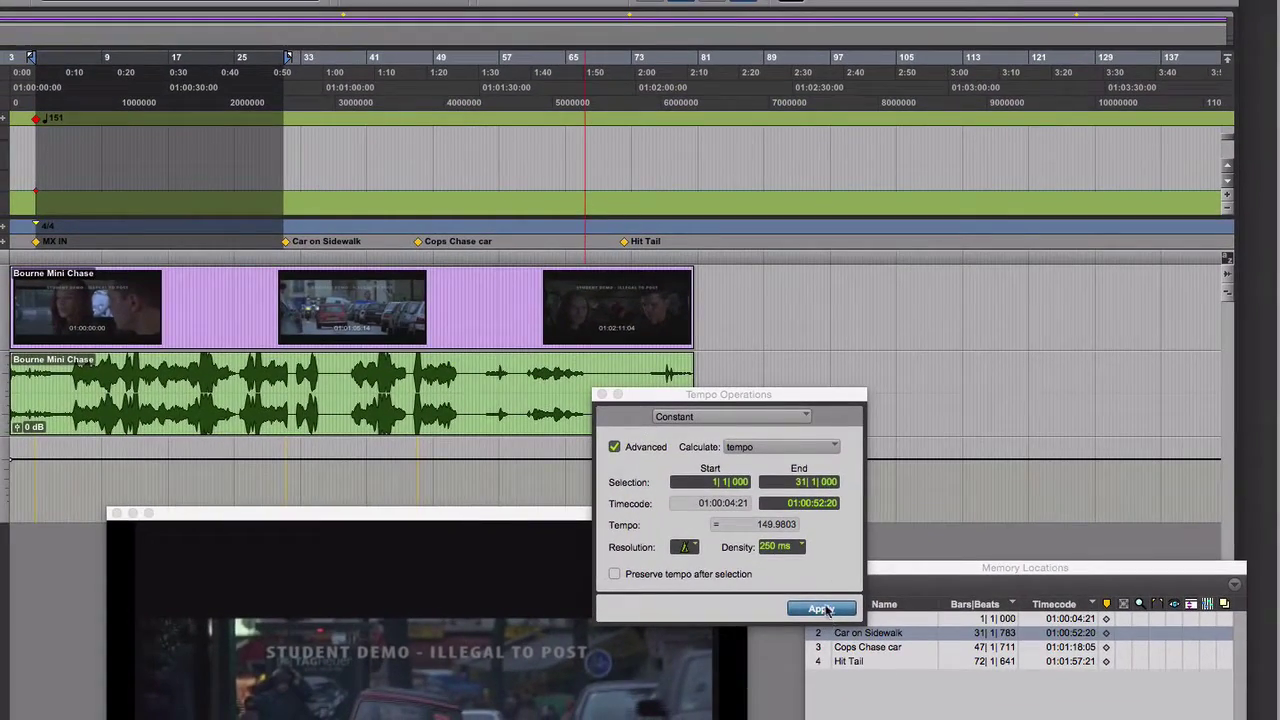
- Apply the 149.9803 BPM tempo and move the dialog aside to reveal Memory Locations
{"action": "left_click", "coordinate": [827, 611]}
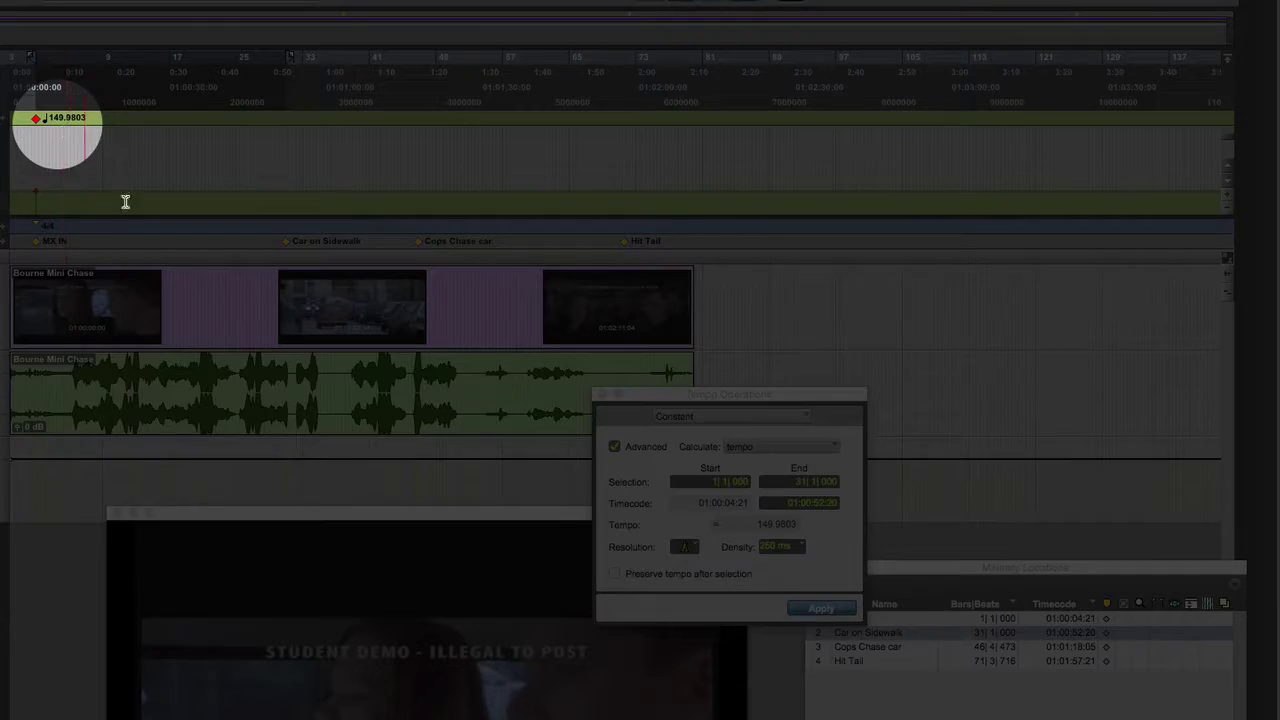
{"action": "left_click_drag", "start_coordinate": [853, 397], "coordinate": [674, 538]}
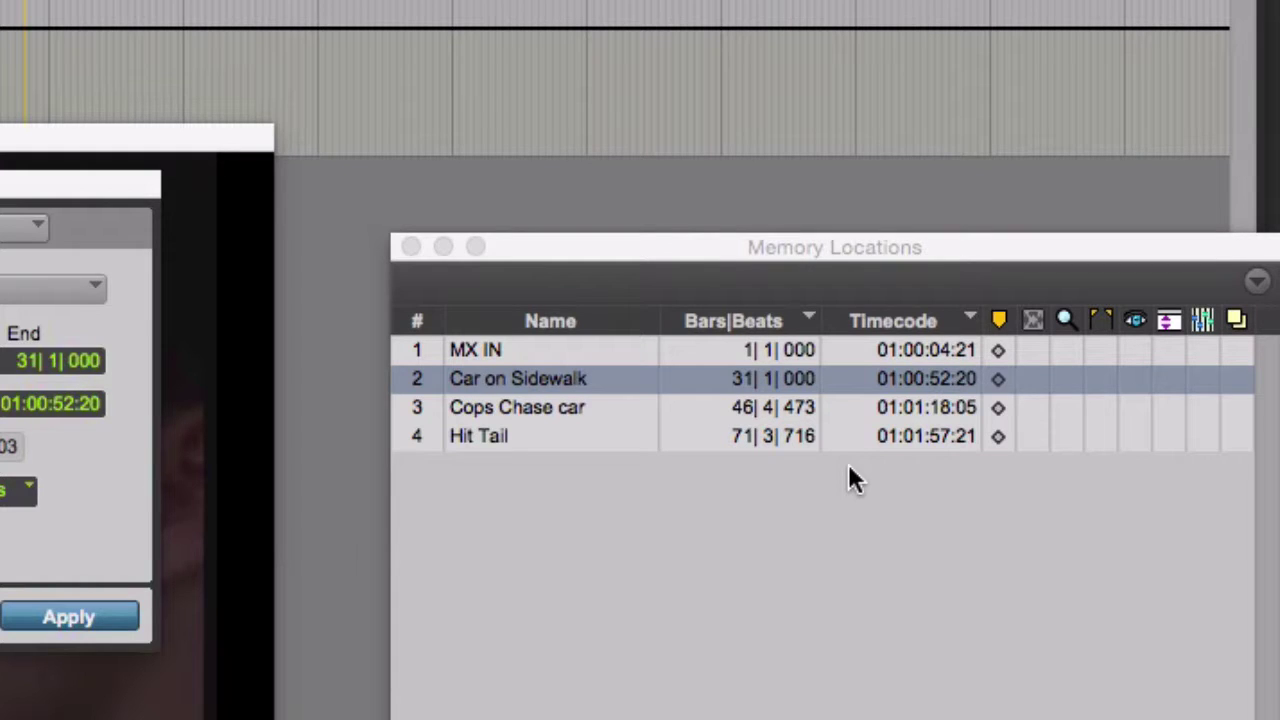
- Select the Cops Chase car location and commit start bar 31 in Tempo Operations
{"action": "left_click", "coordinate": [547, 420]}
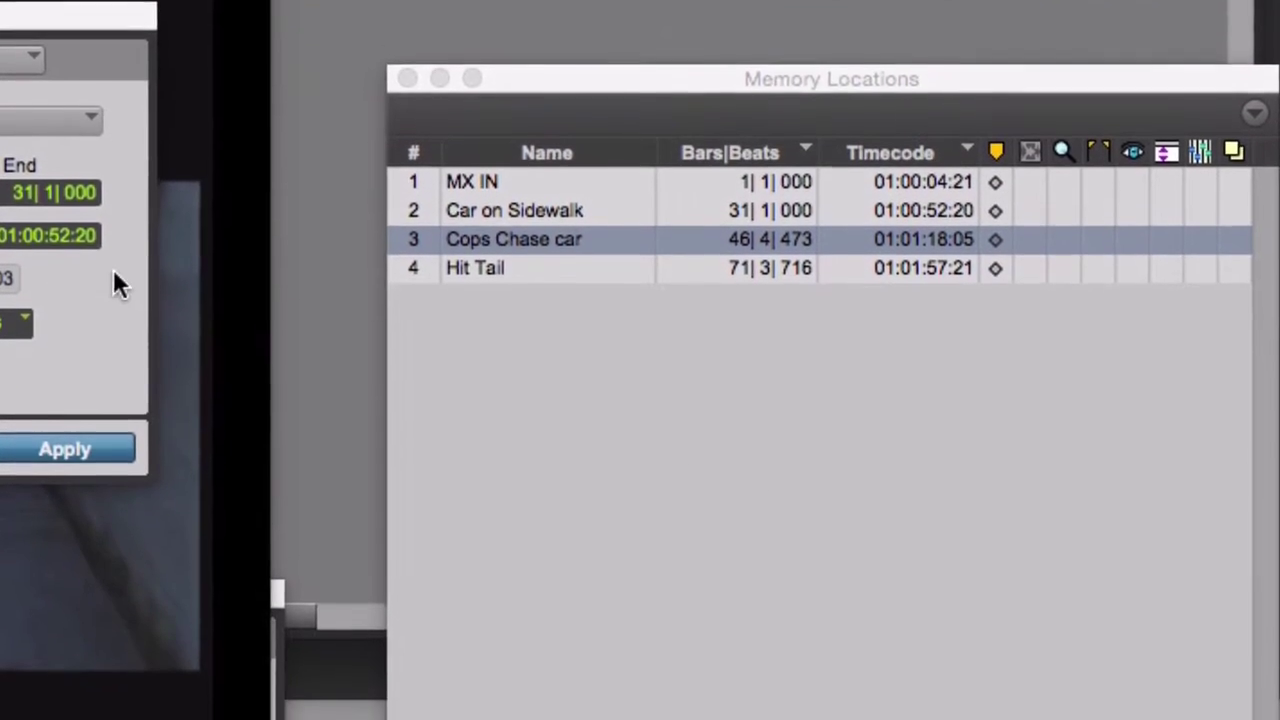
{"action": "left_click_drag", "start_coordinate": [28, 15], "coordinate": [450, 282]}
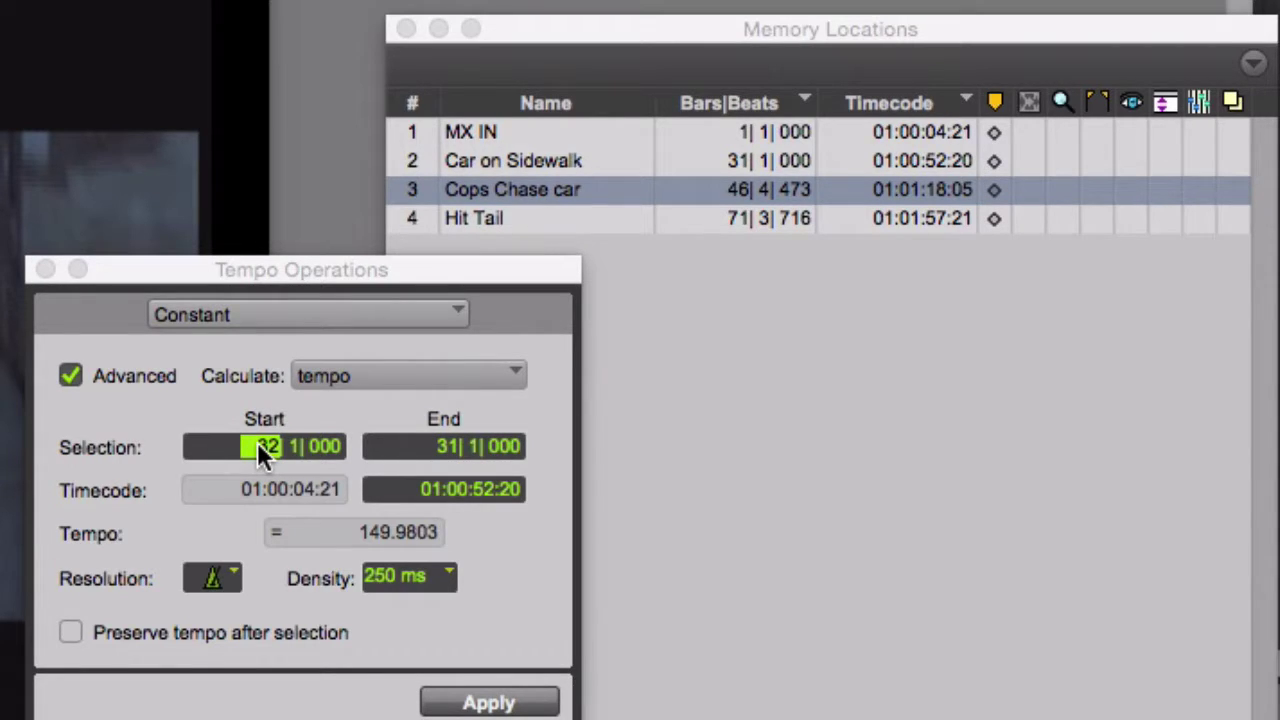
{"action": "key", "text": "Return"}
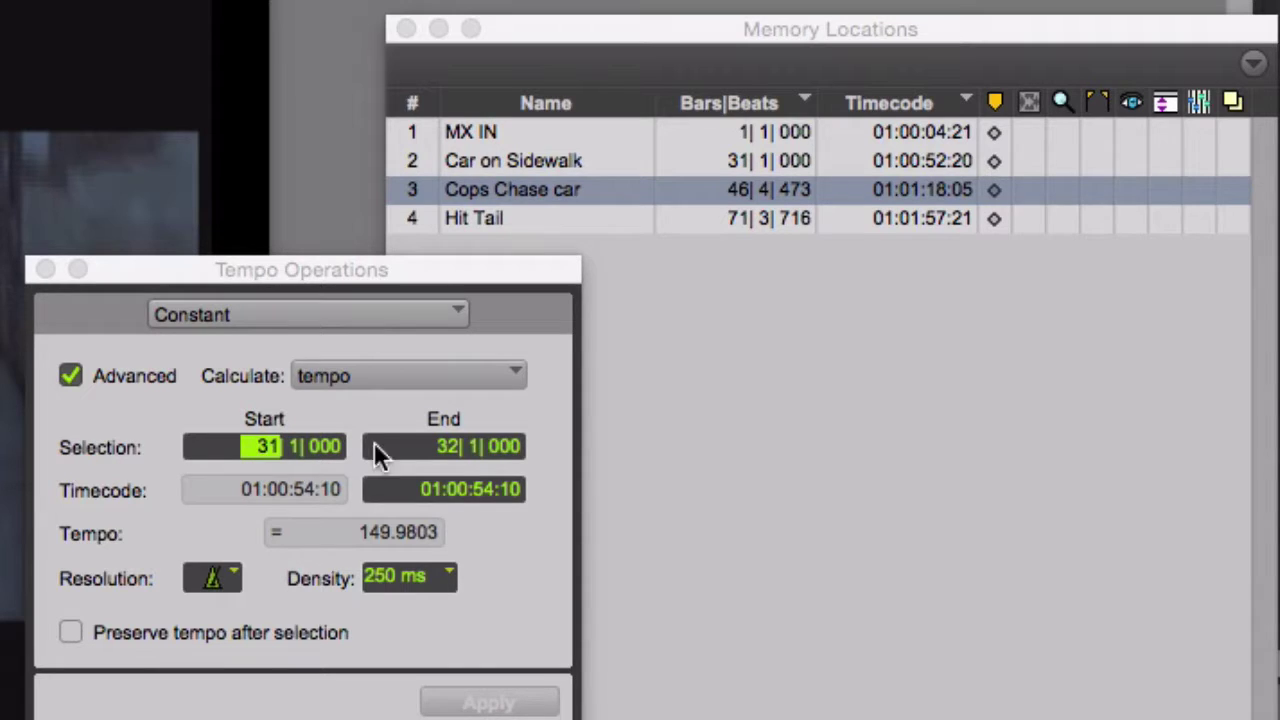
- Set the range 31|1|000 to 47|1|000 at end timecode 01:01:18:05 and apply 151.1788 BPM
{"action": "left_click", "coordinate": [454, 447]}
{"action": "type", "text": "47"}
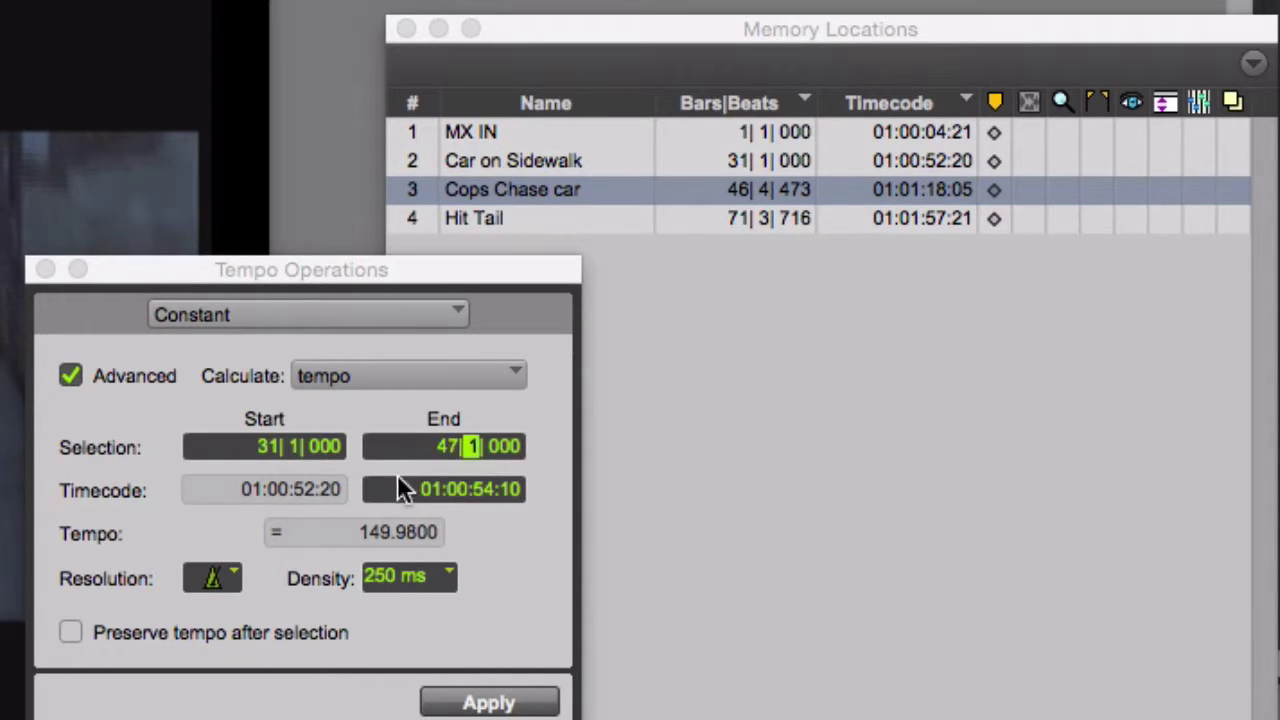
{"action": "key", "text": "Return"}
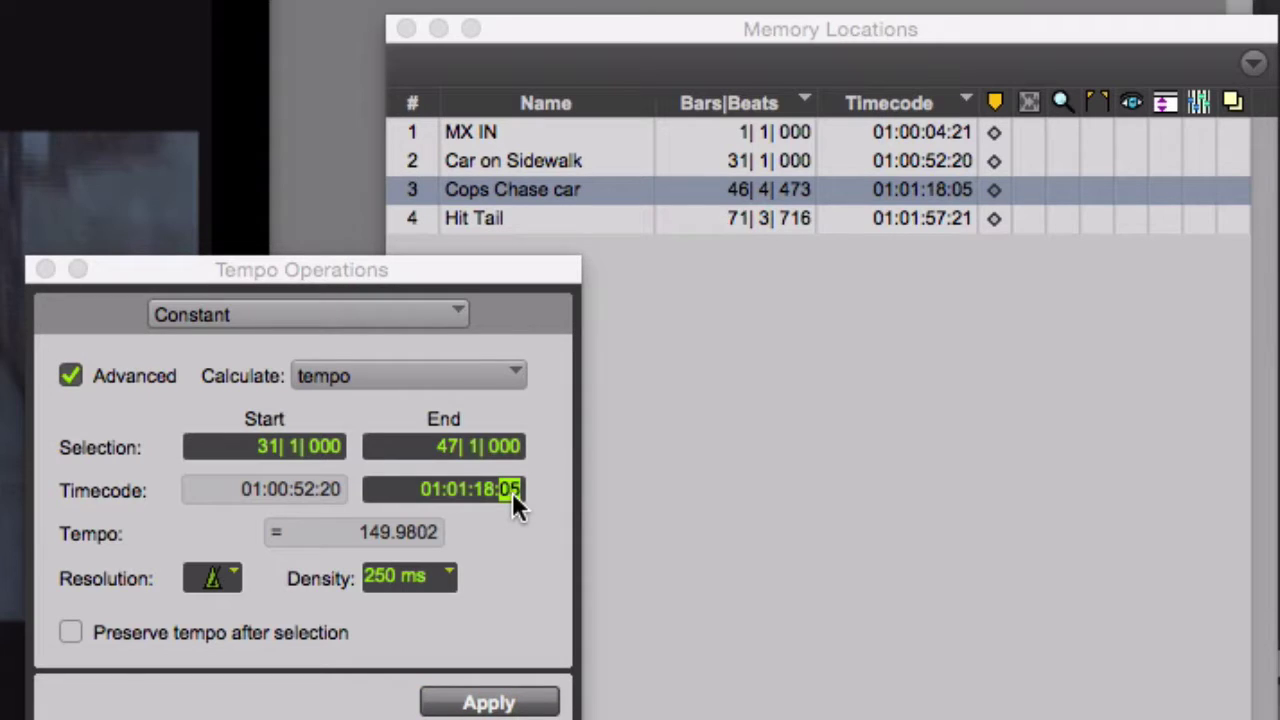
{"action": "key", "text": "Return"}
{"action": "left_click", "coordinate": [490, 700]}
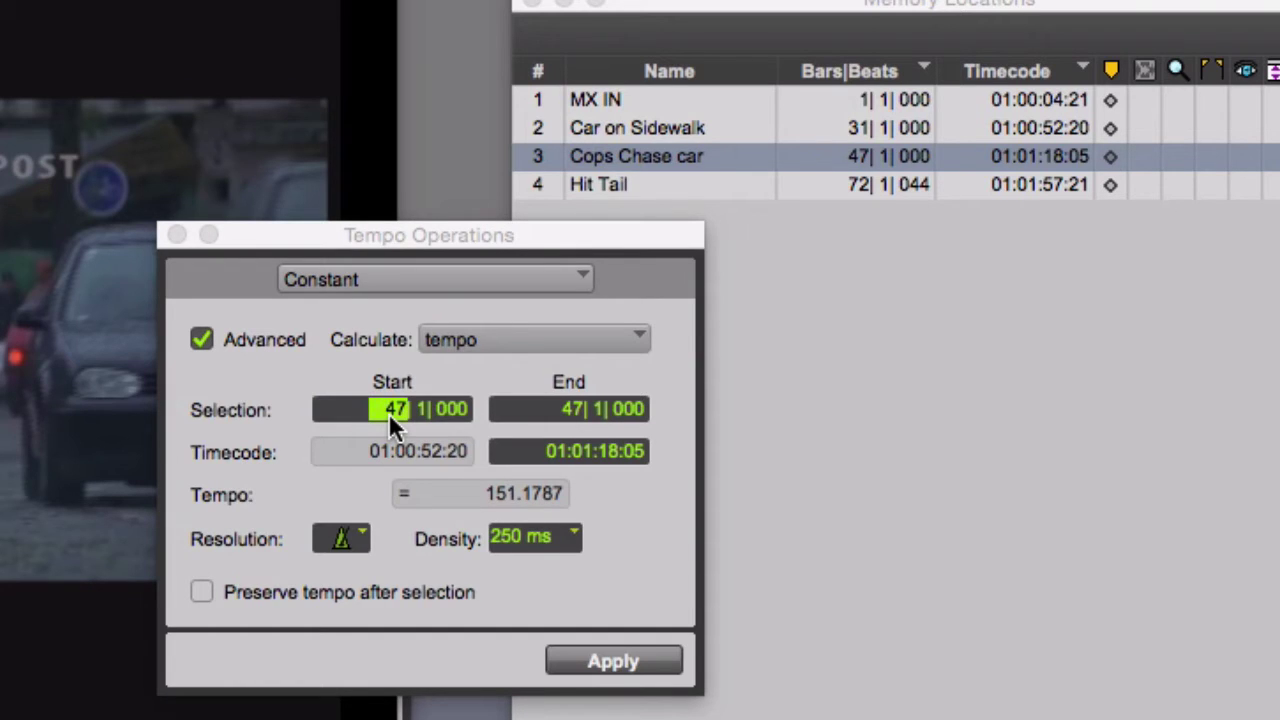
- Set the range bar 47 to 72 at end timecode 01:01:57:21 and apply 151.1095 BPM
{"action": "key", "text": "Tab"}
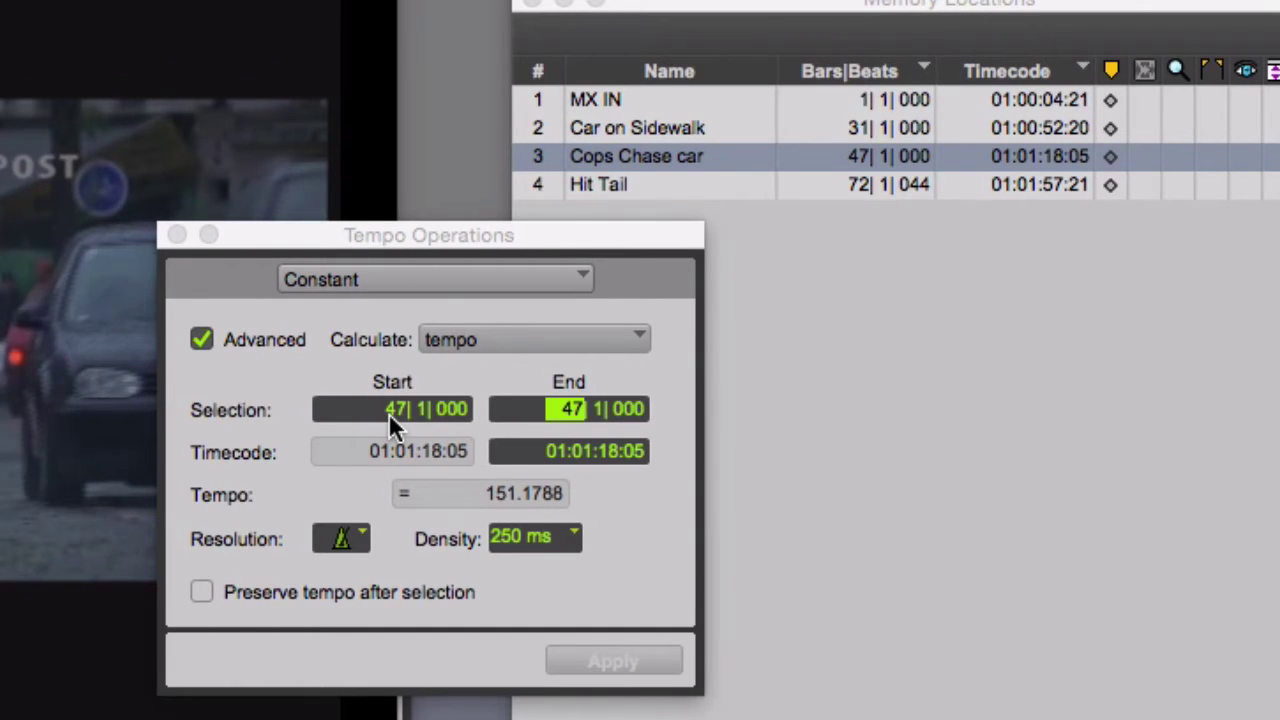
{"action": "type", "text": "72"}
{"action": "left_click", "coordinate": [608, 451]}
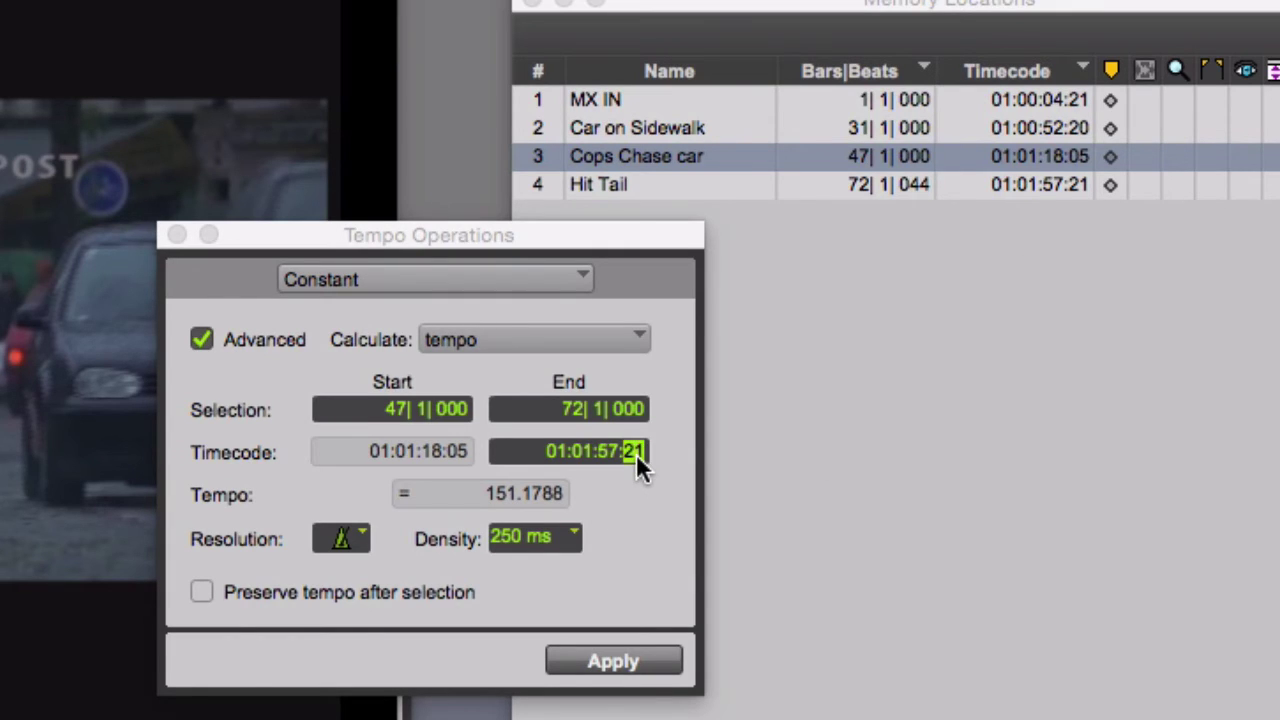
{"action": "key", "text": "Return"}
{"action": "left_click", "coordinate": [613, 662]}
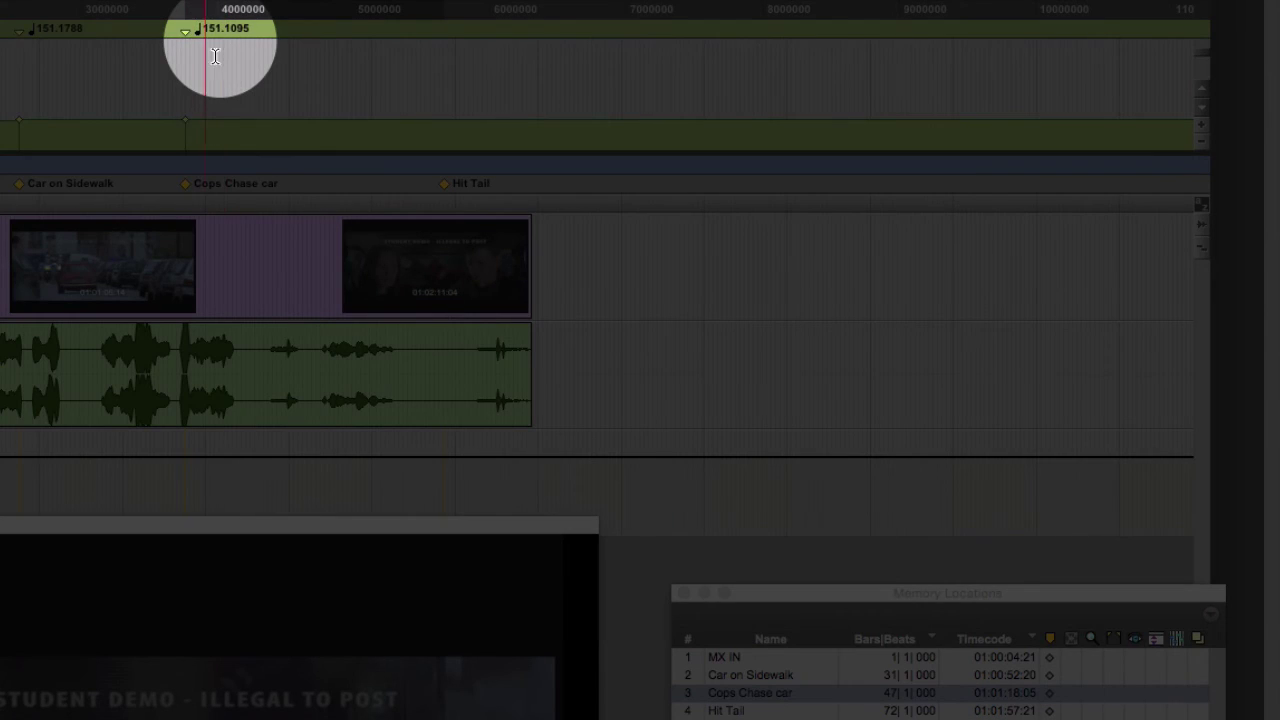
- Play from a point inside the audio clip to audition the new tempo map
{"action": "left_click", "coordinate": [497, 391]}
{"action": "key", "text": "space"}
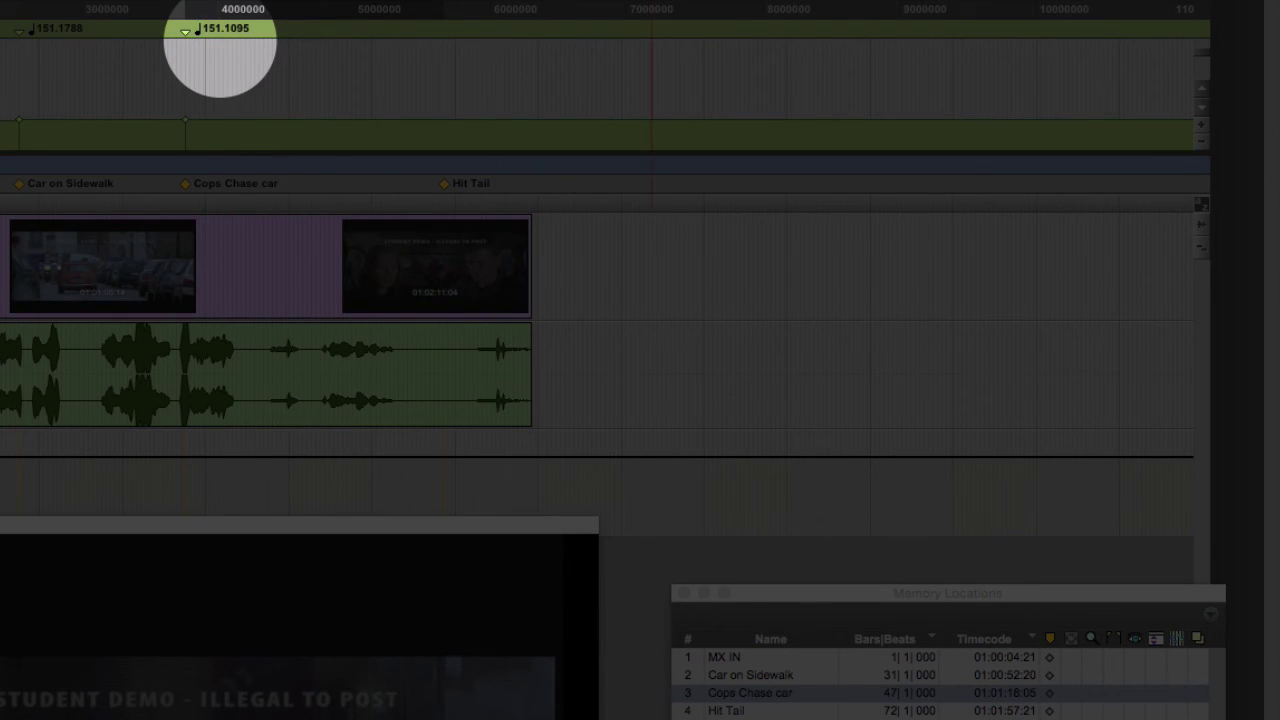